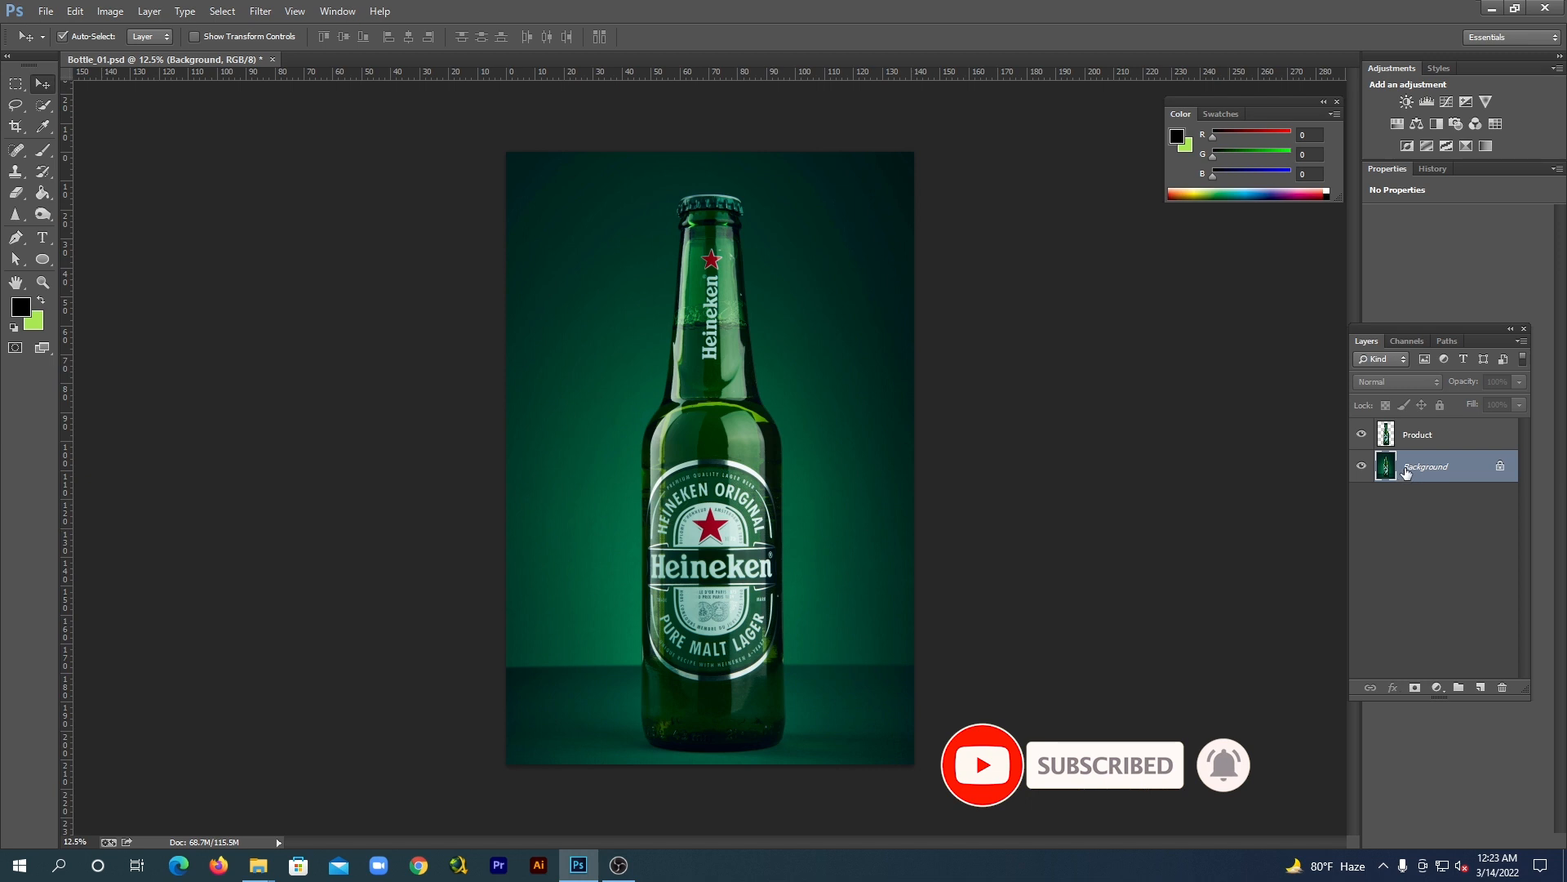
Hide the Background layer and fill a new layer beneath the Product layer with white (fff)
click(1361, 466)
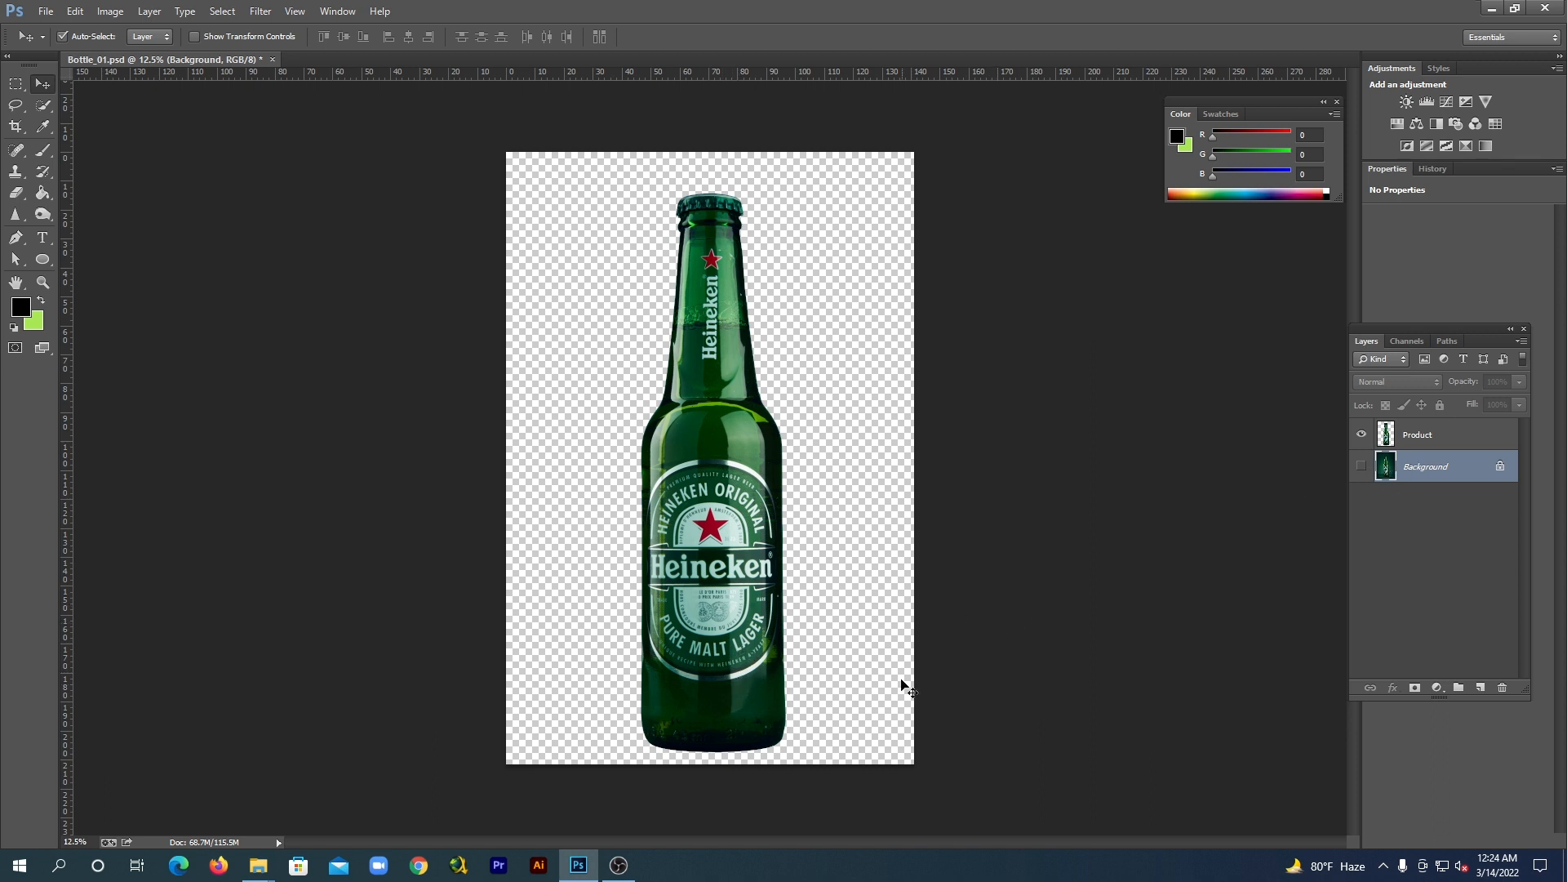
click(1481, 689)
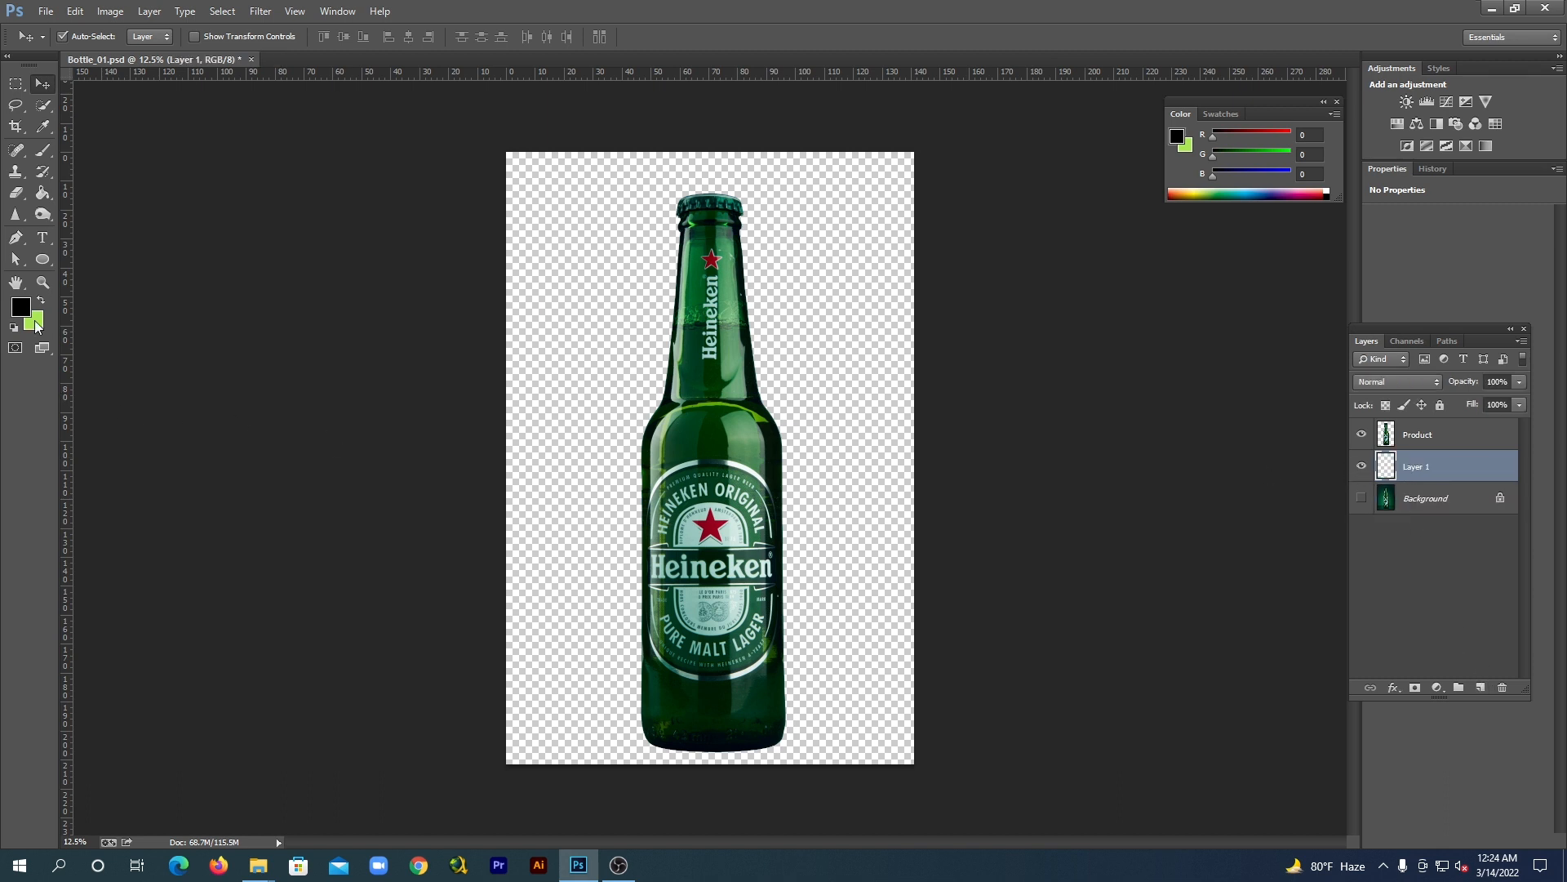
key(u)
click(45, 194)
click(115, 207)
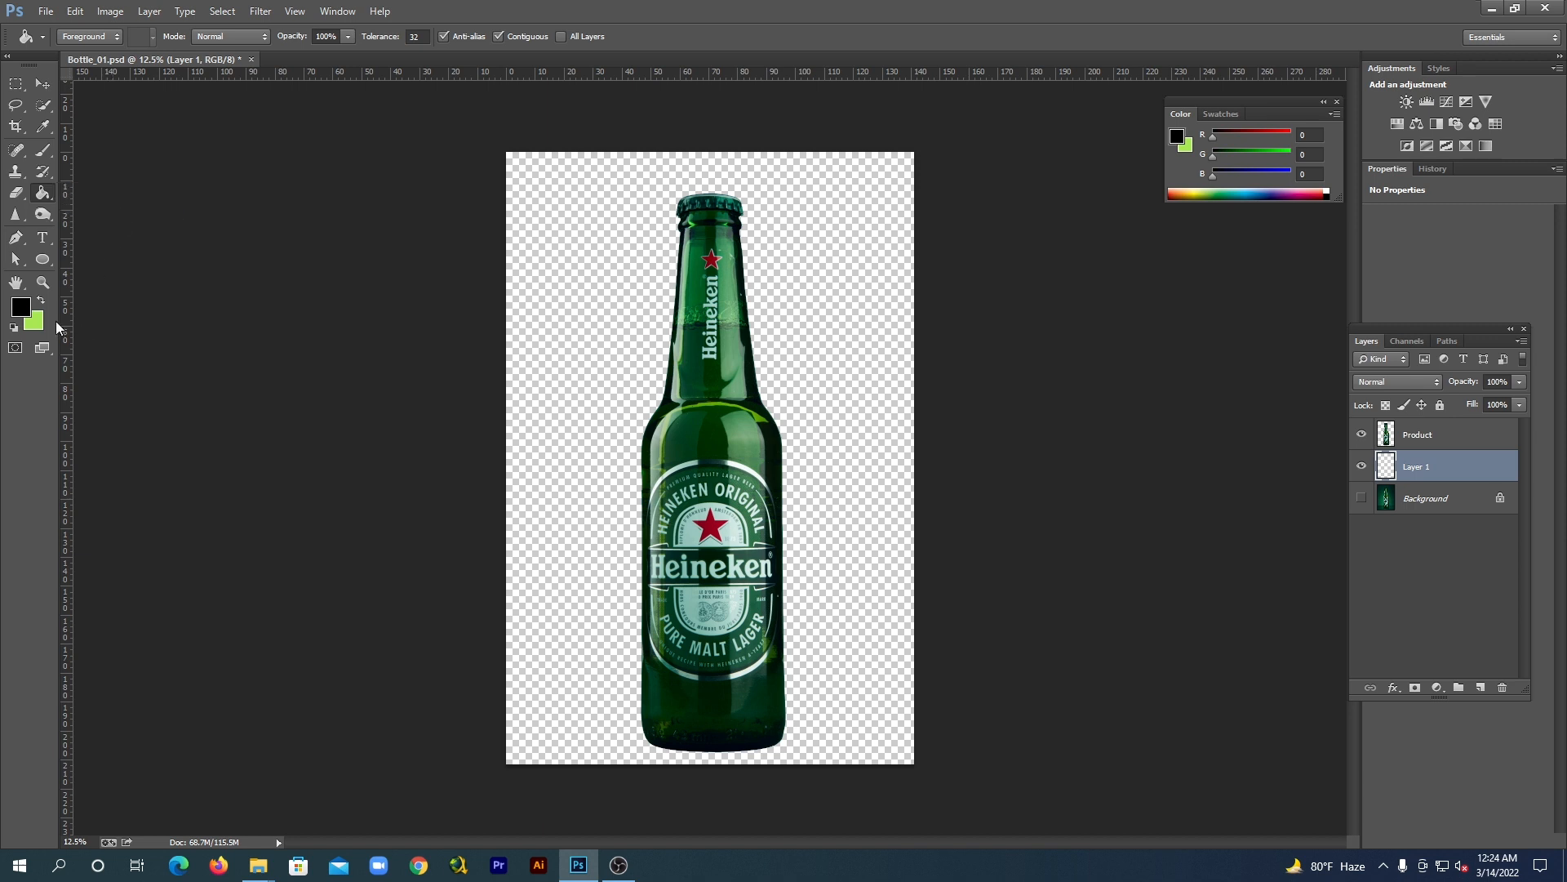
click(23, 309)
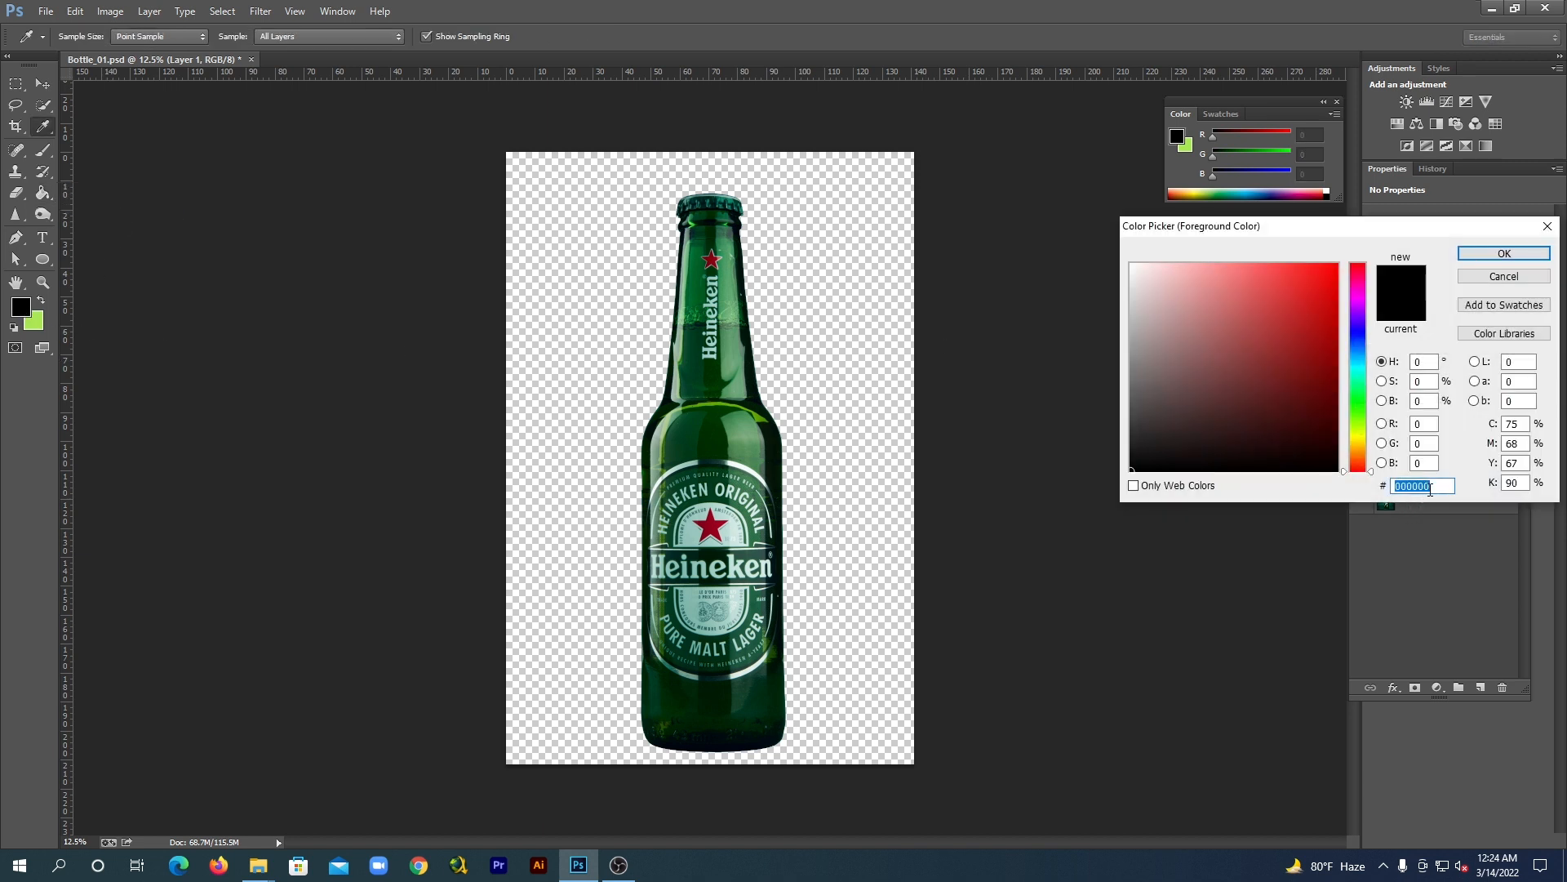
text(fff)
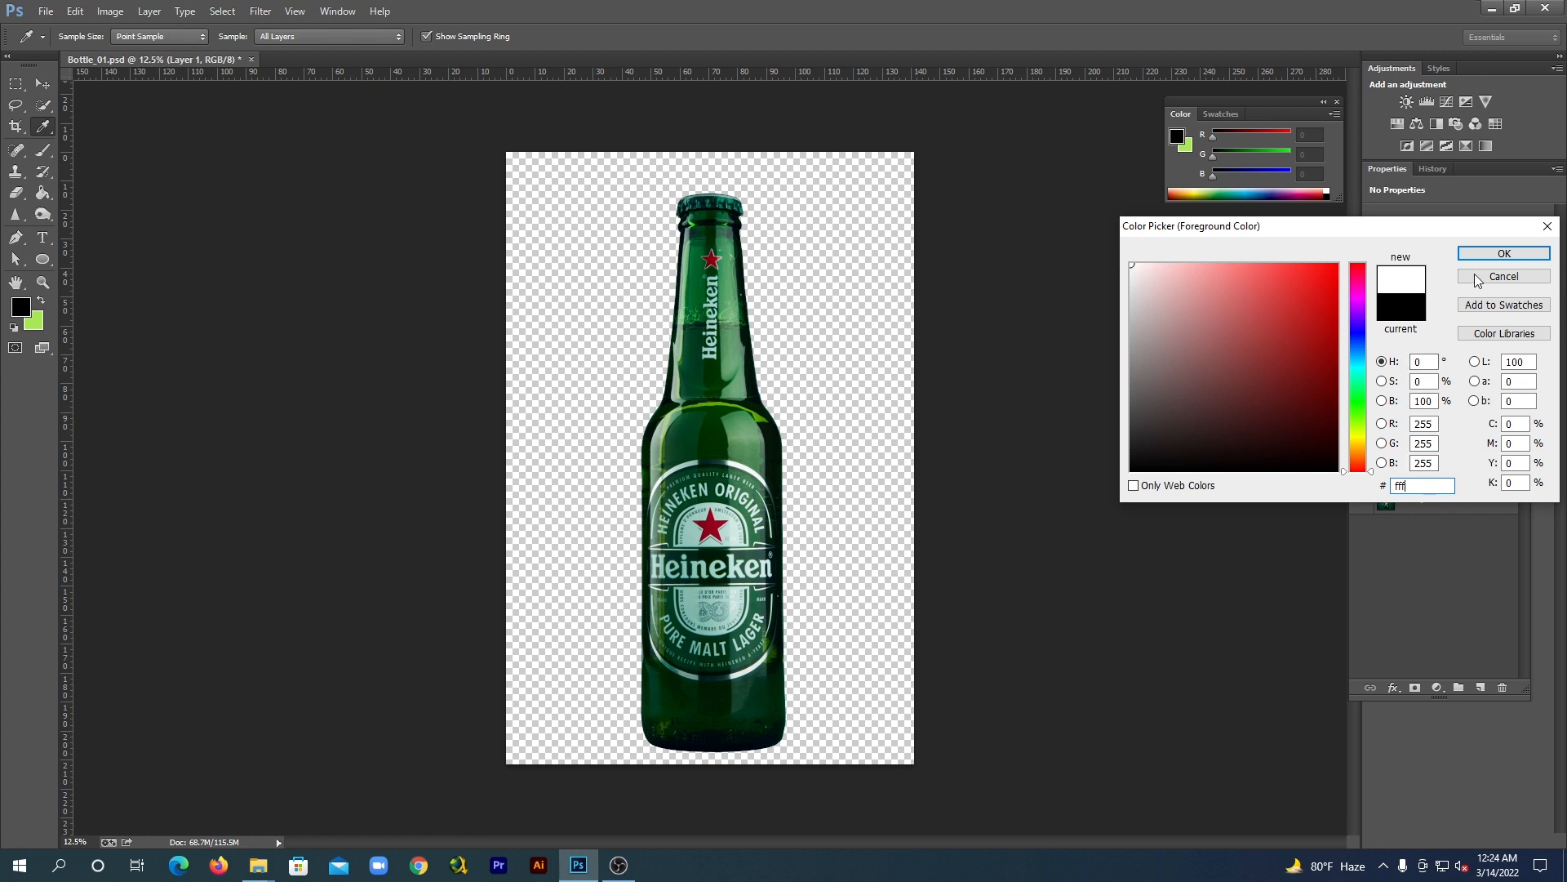
click(1491, 253)
key(g)
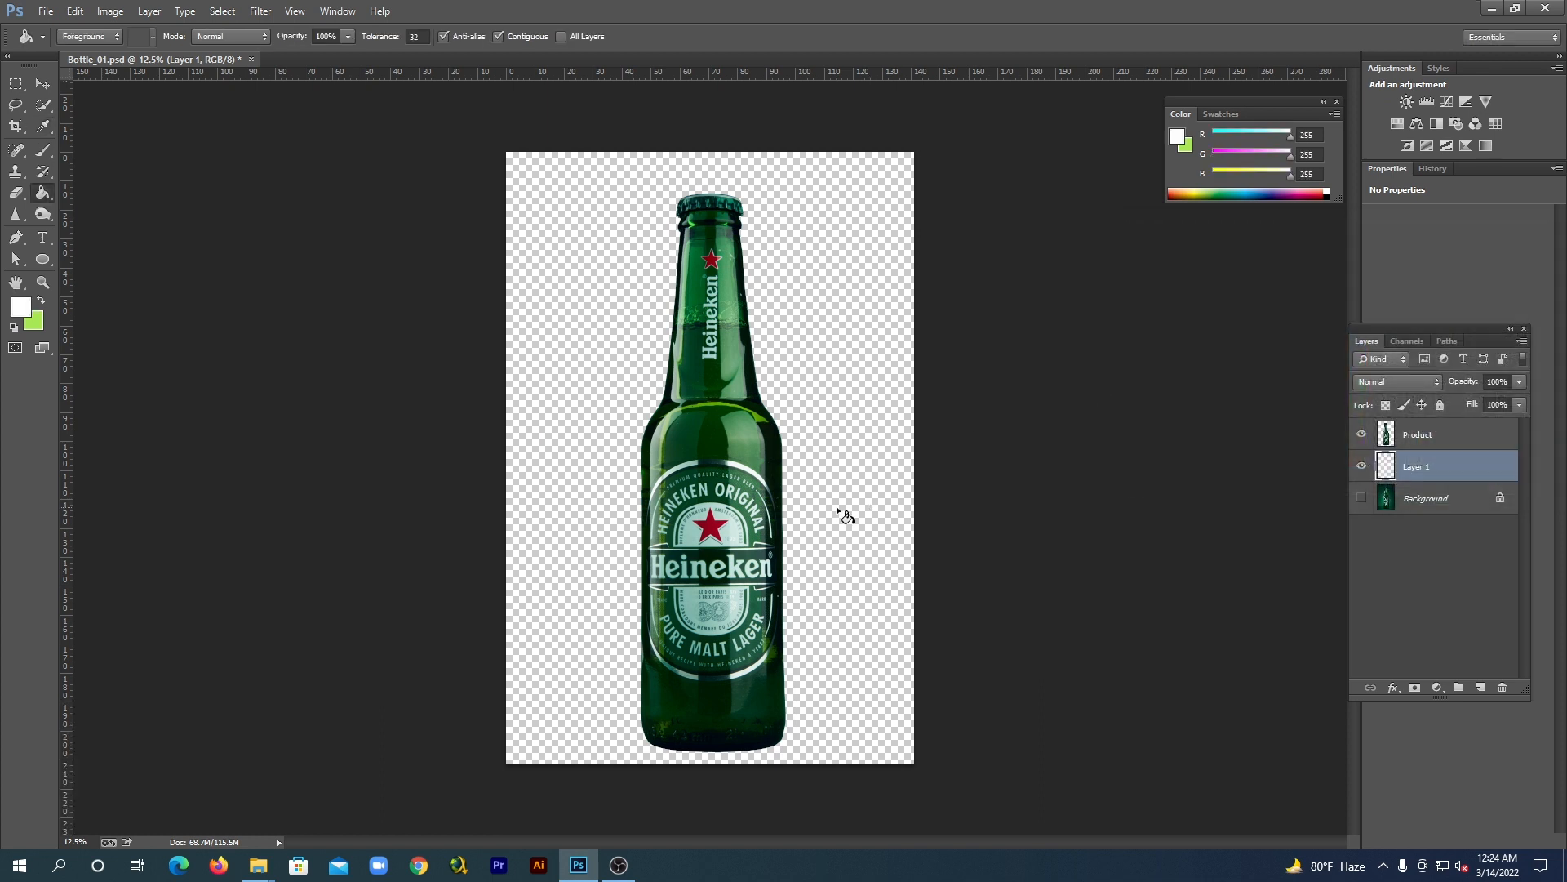
click(837, 510)
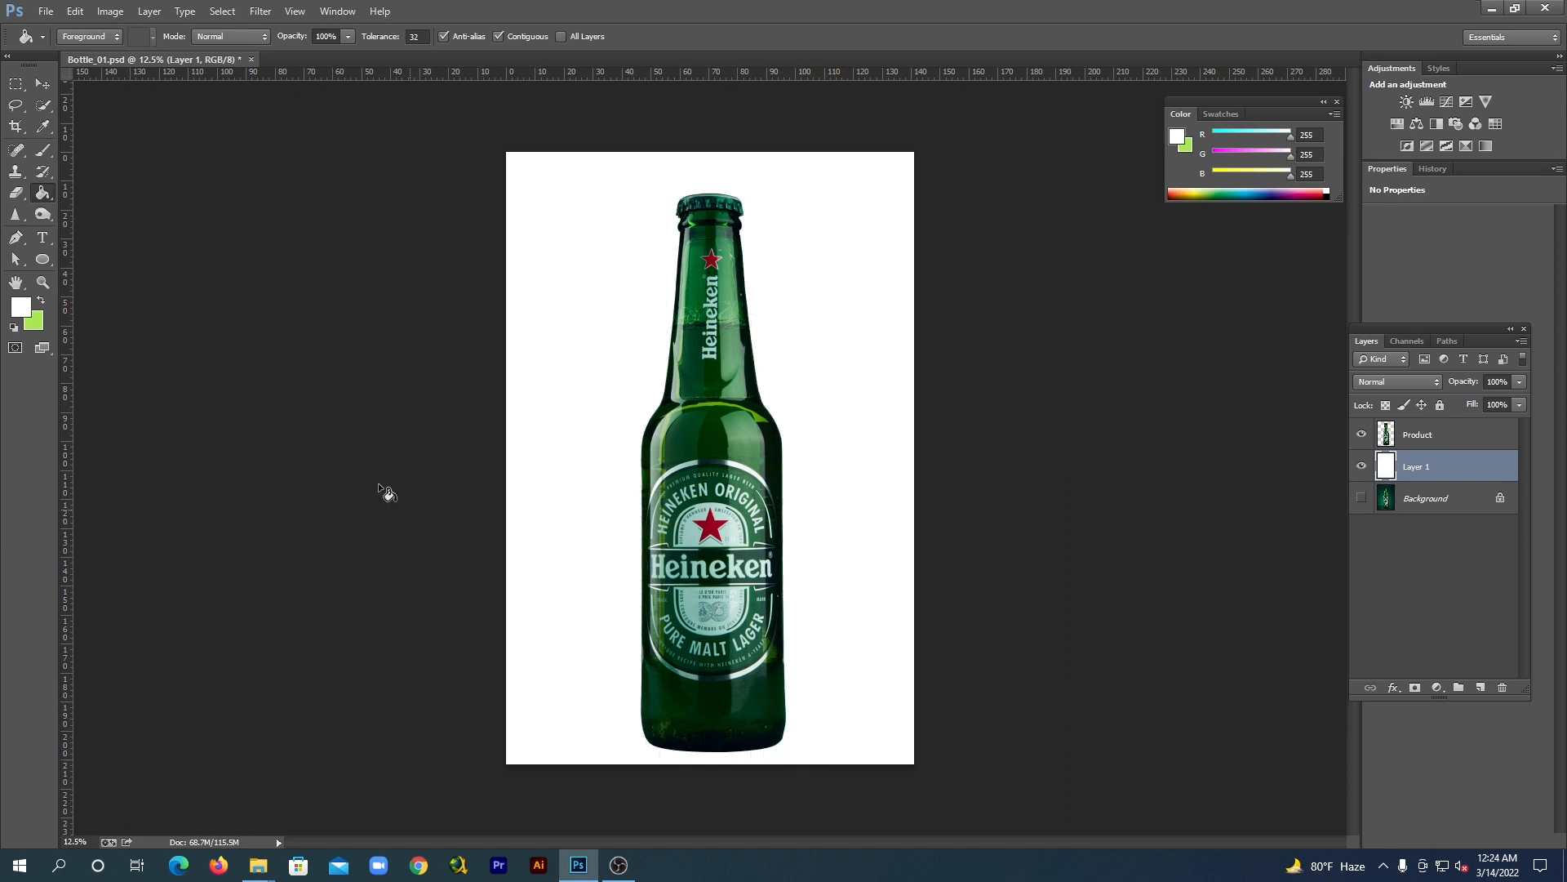
Add an empty layer between the white layer and Product, and name it "create shadow_1"
click(46, 86)
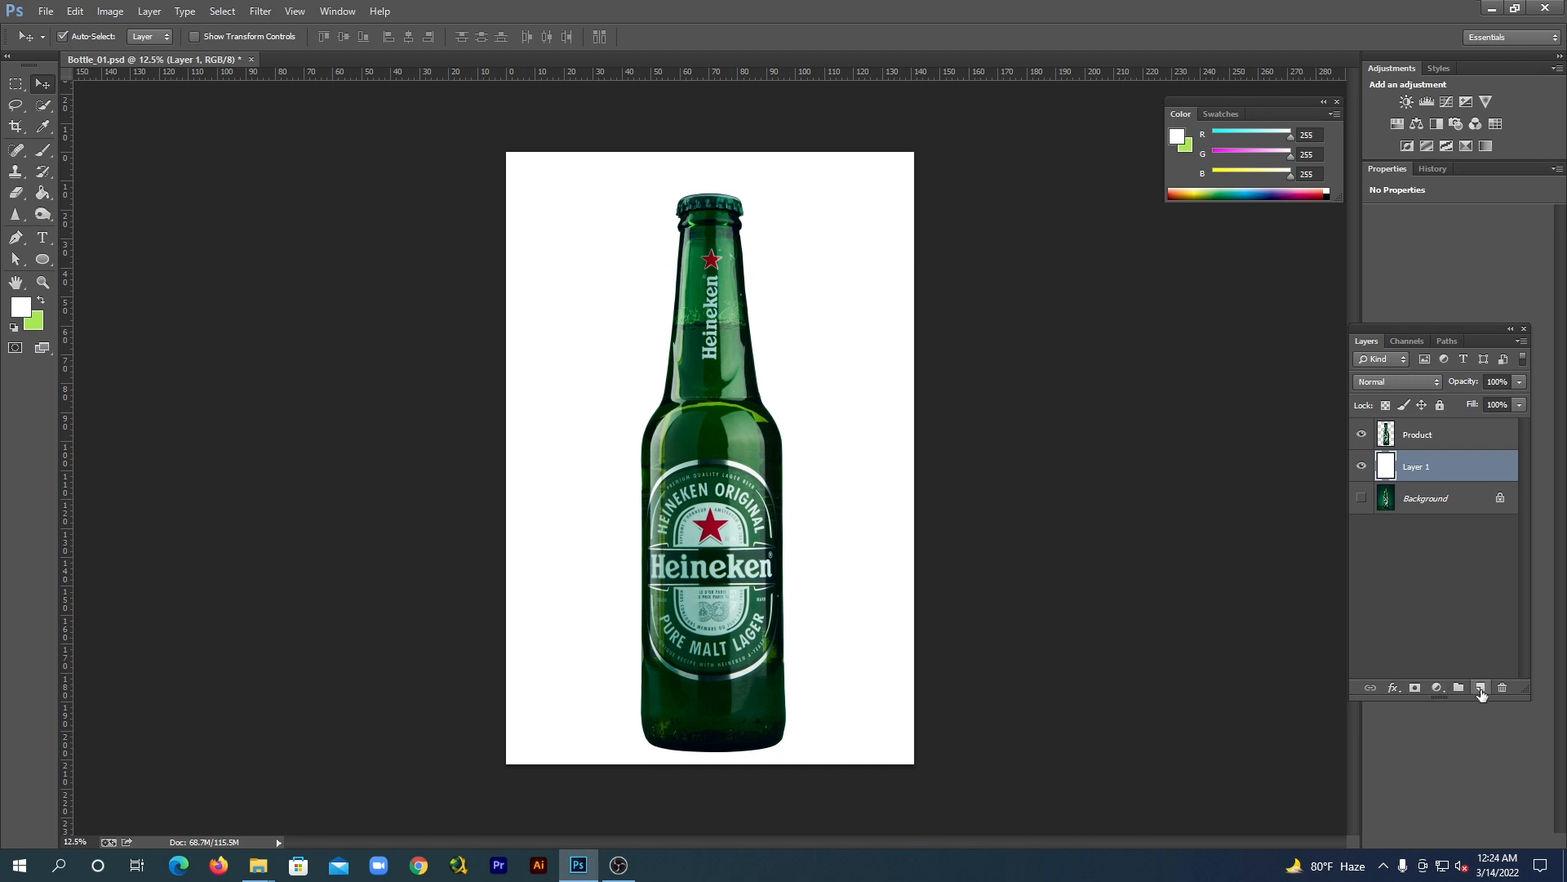
click(1481, 690)
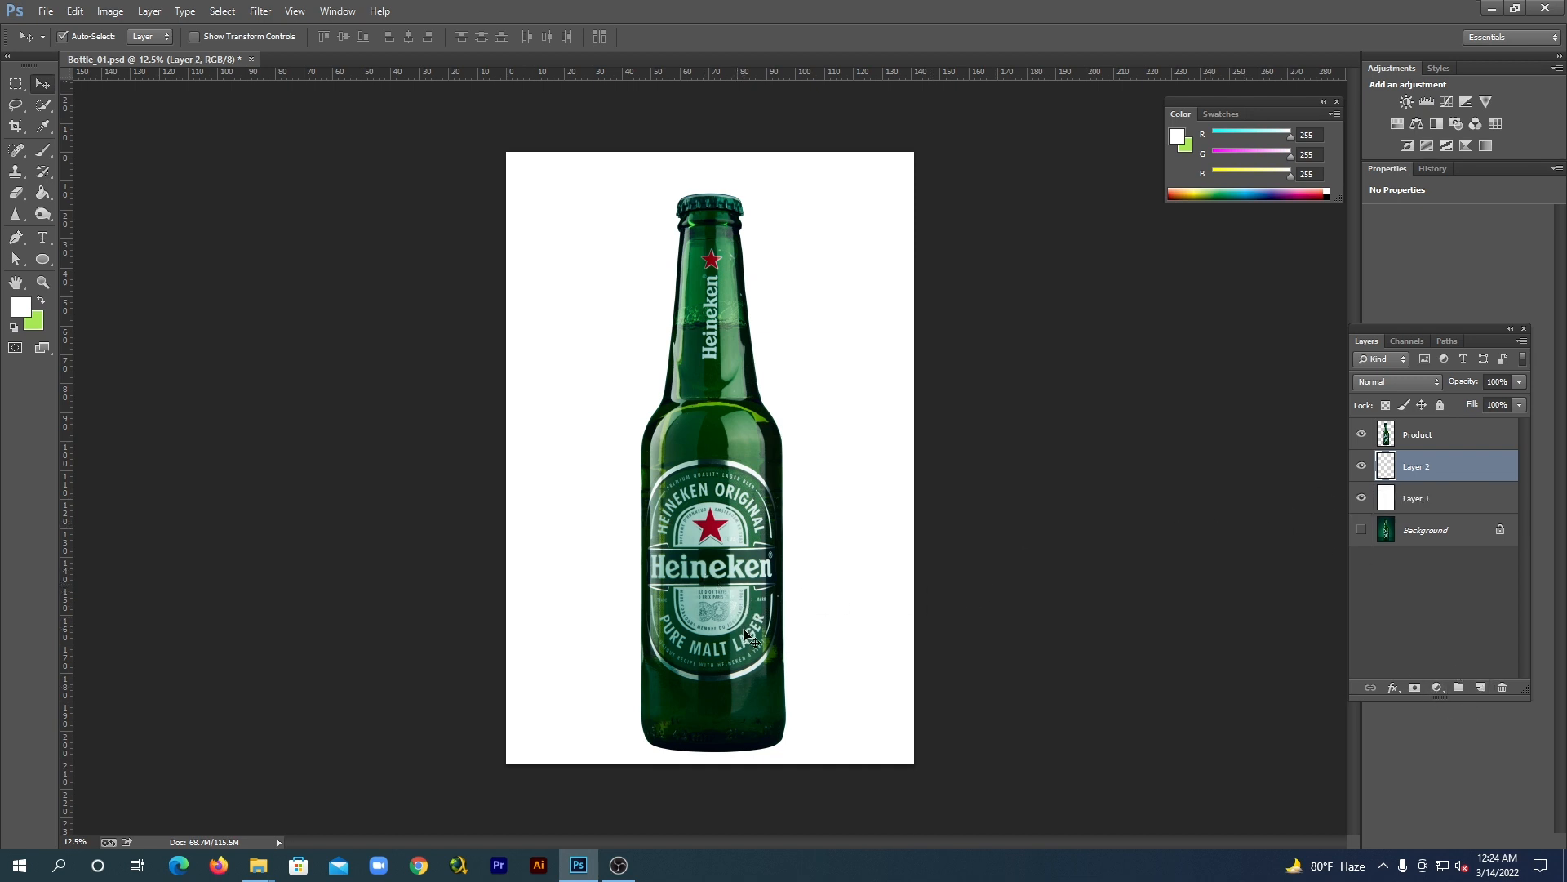
double_click(1425, 468)
text(create shadow_1)
key(Return)
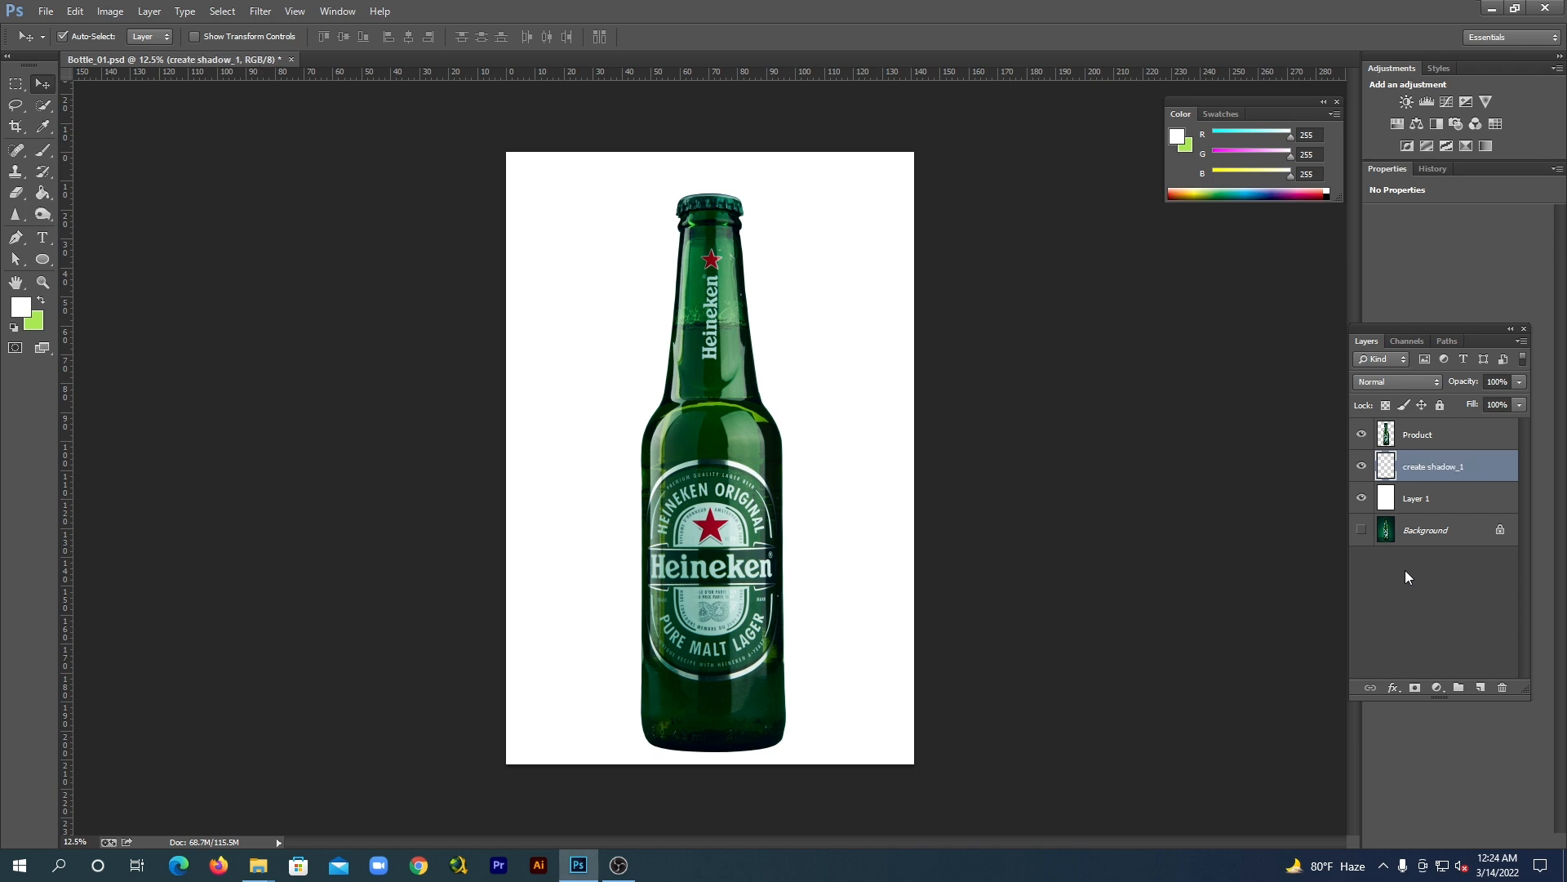
Draw a closed angular Pen path around the bottle's base, extending slightly beyond both sides and below it
click(14, 239)
right_click(15, 241)
click(86, 240)
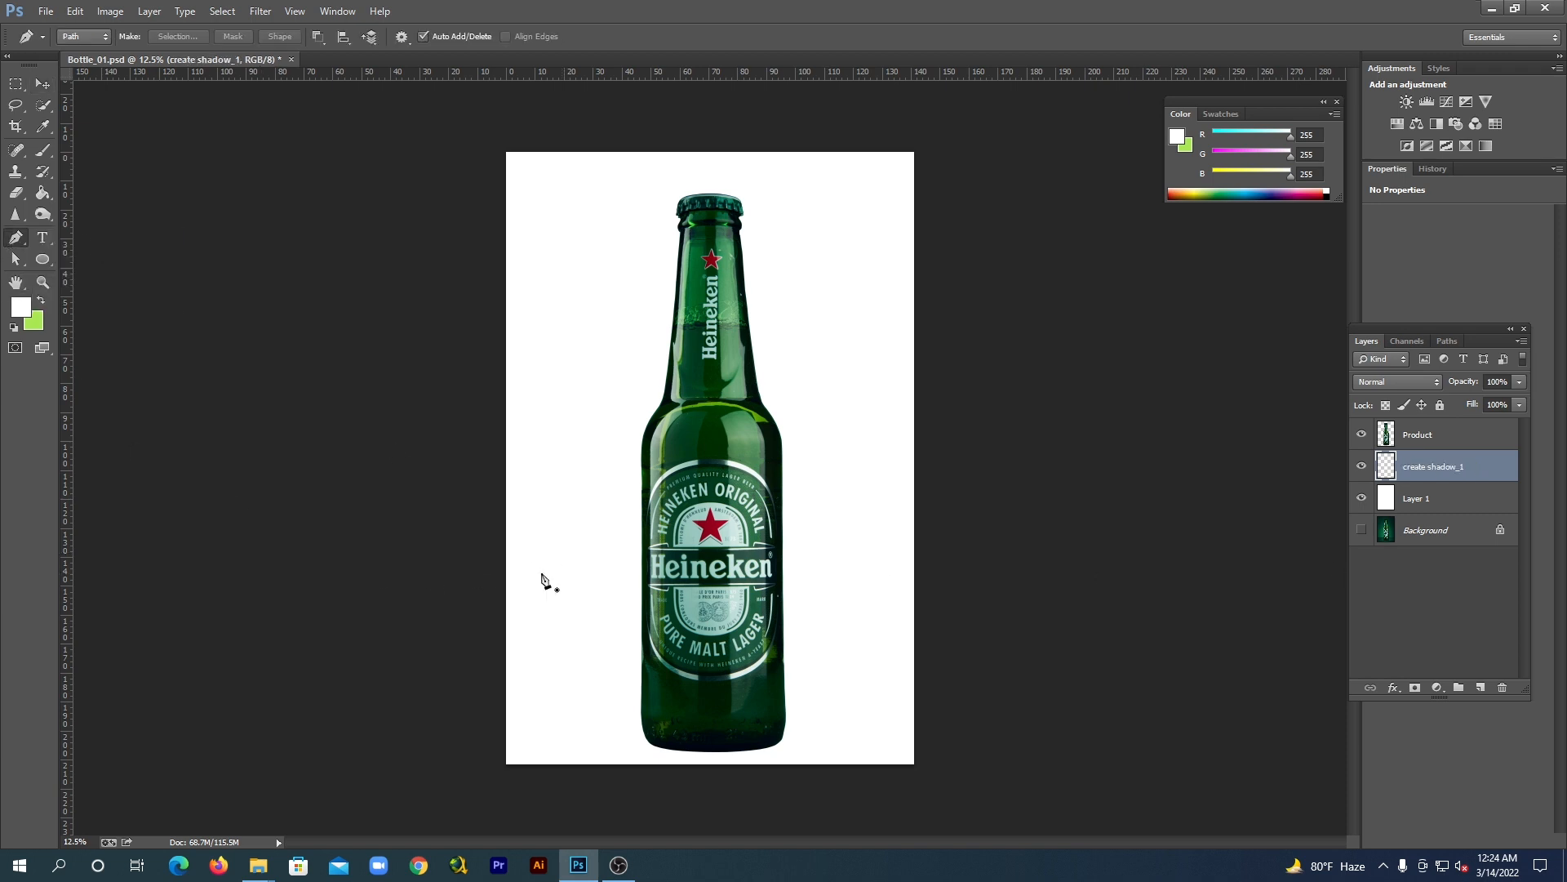
click(632, 691)
click(774, 694)
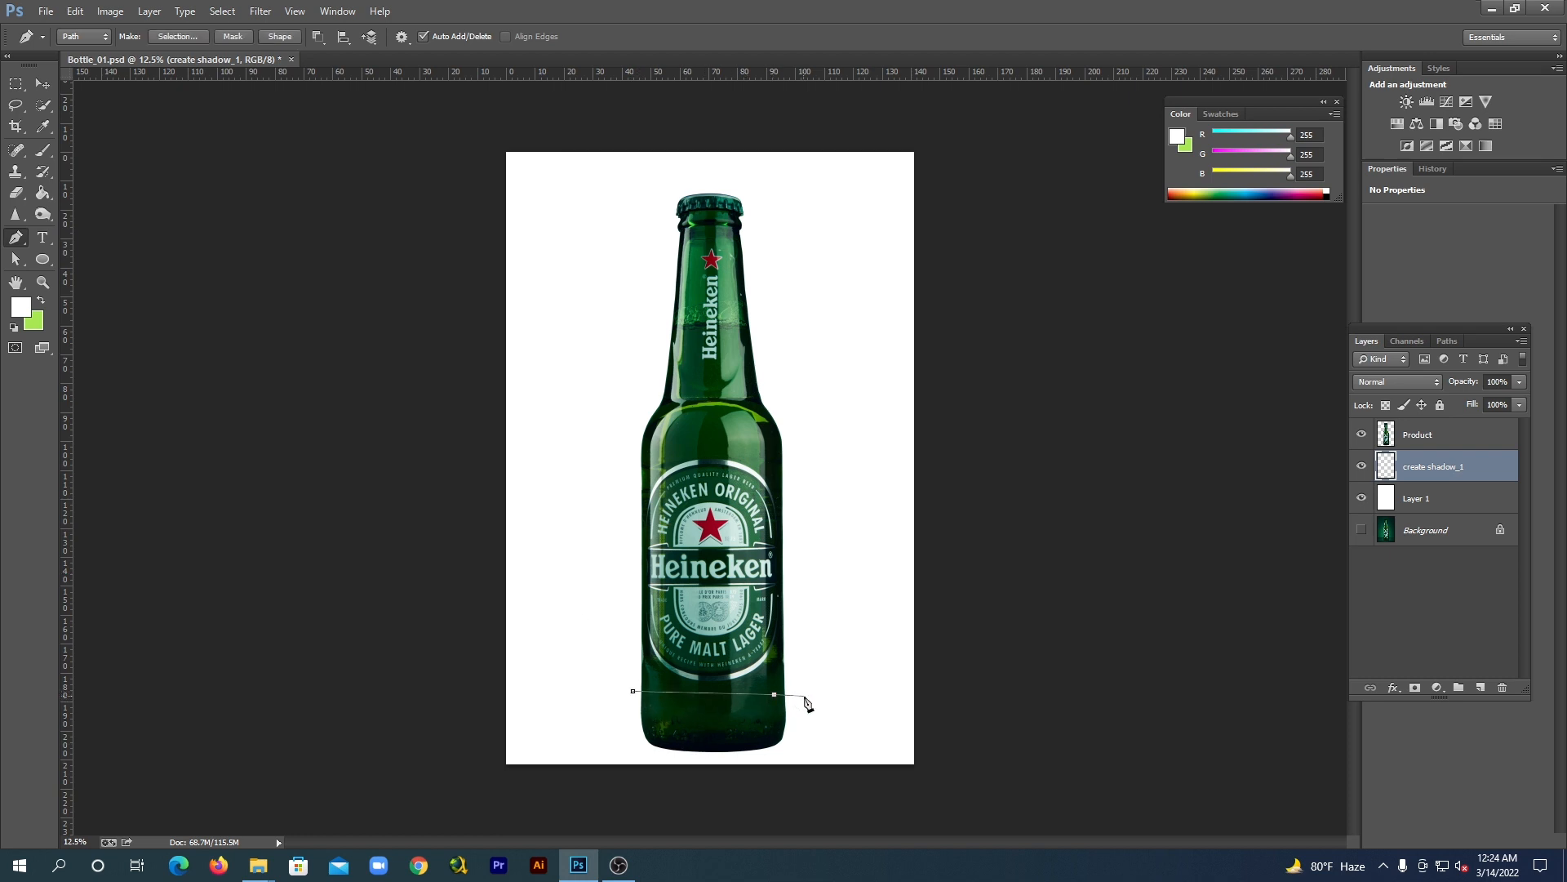
click(805, 704)
click(805, 758)
click(750, 763)
click(633, 762)
click(602, 737)
click(605, 711)
click(634, 692)
Convert the path to a new selection with 0-pixel feather and invert it to cover the area around the bottle's base
right_click(722, 722)
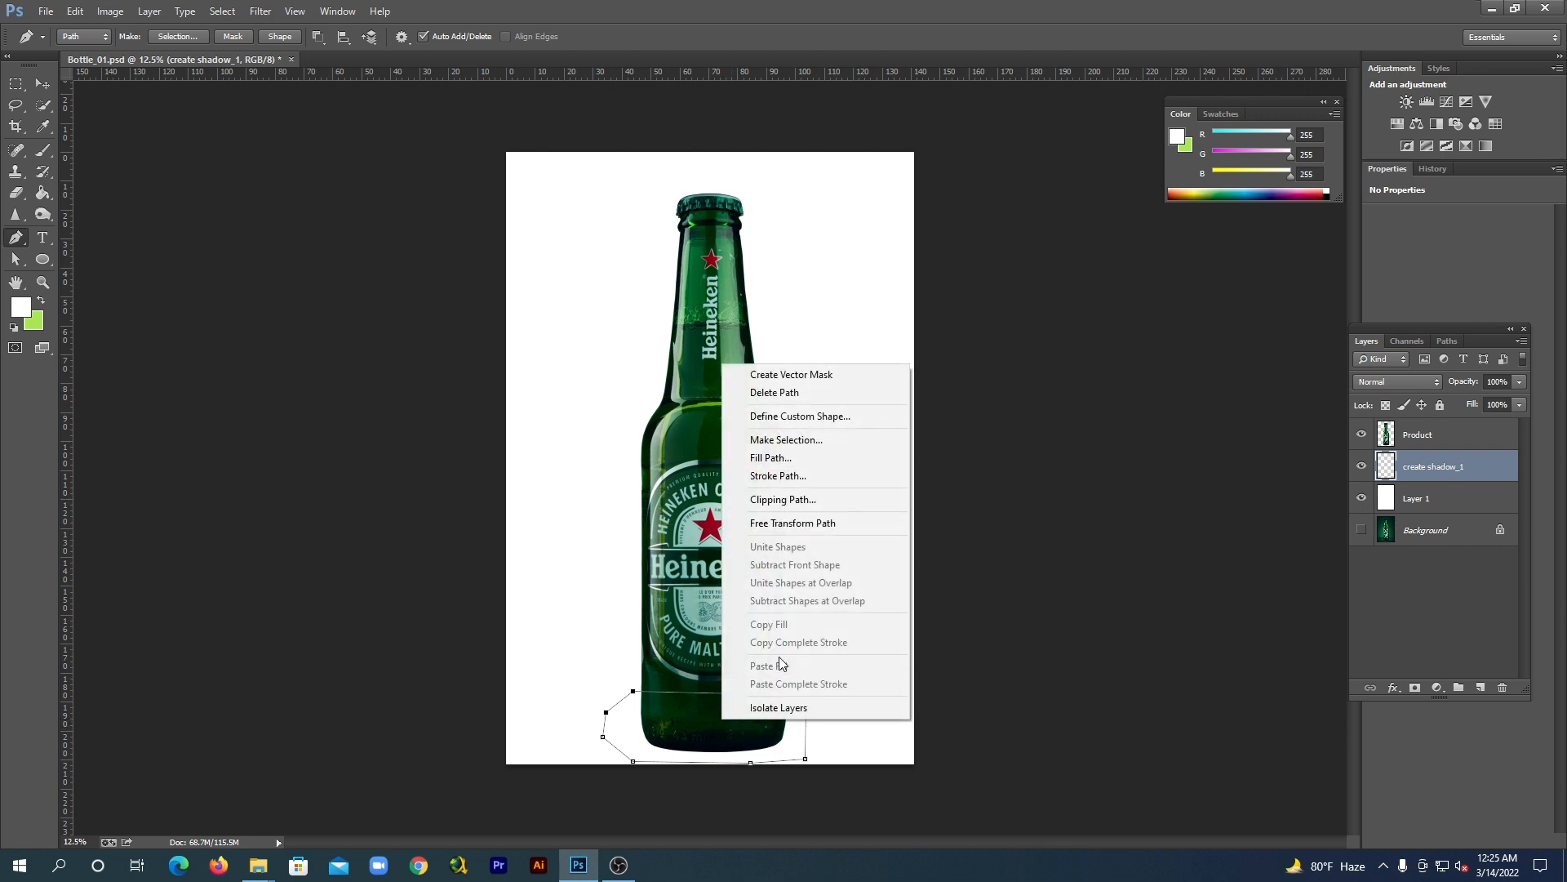
click(796, 440)
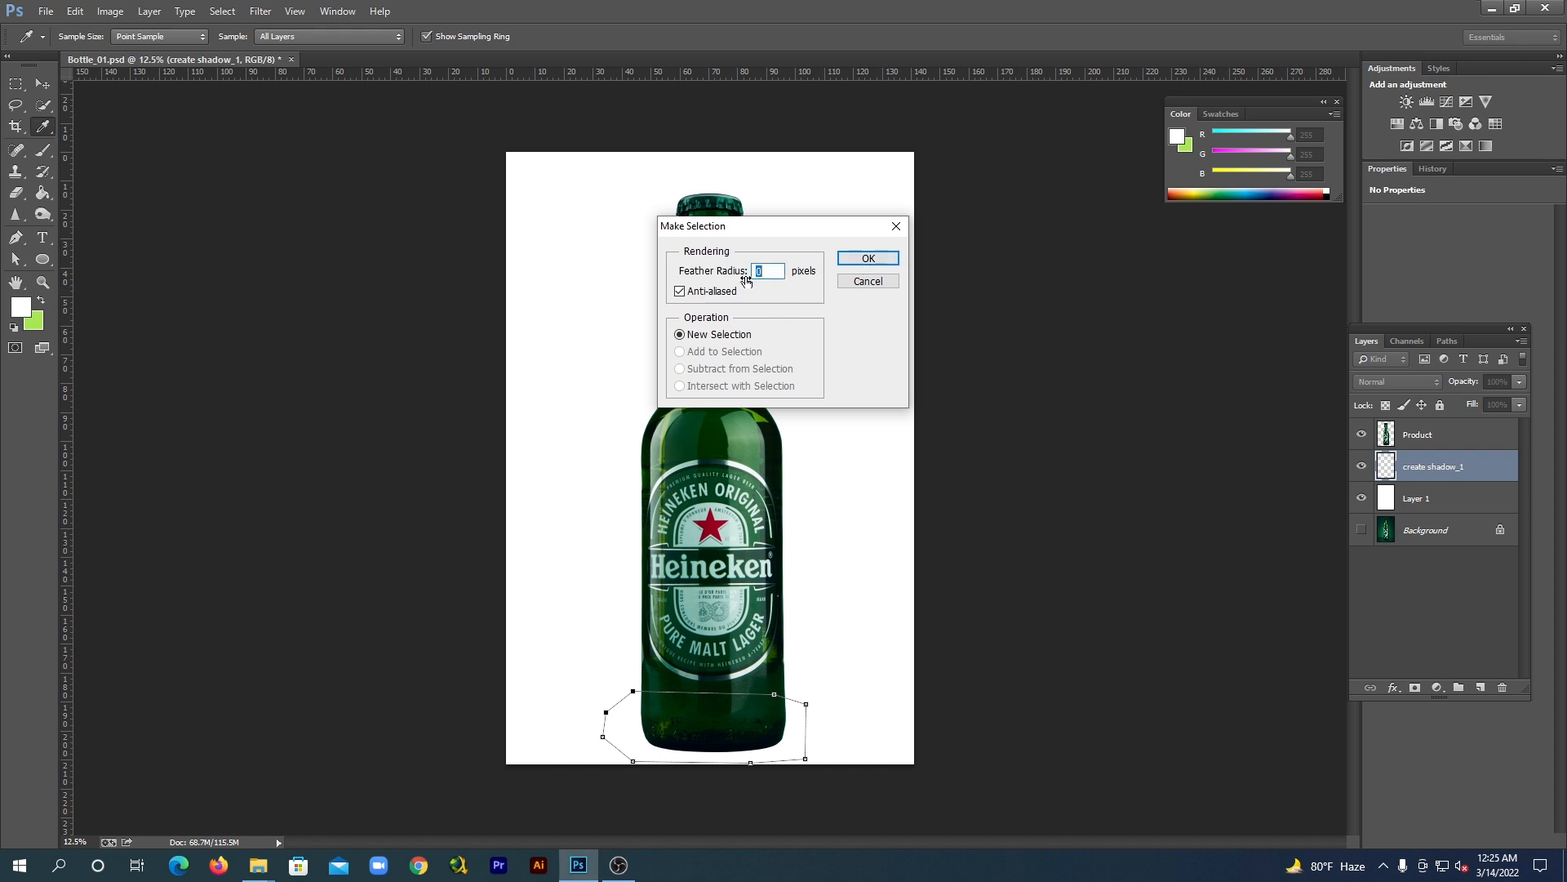
click(868, 260)
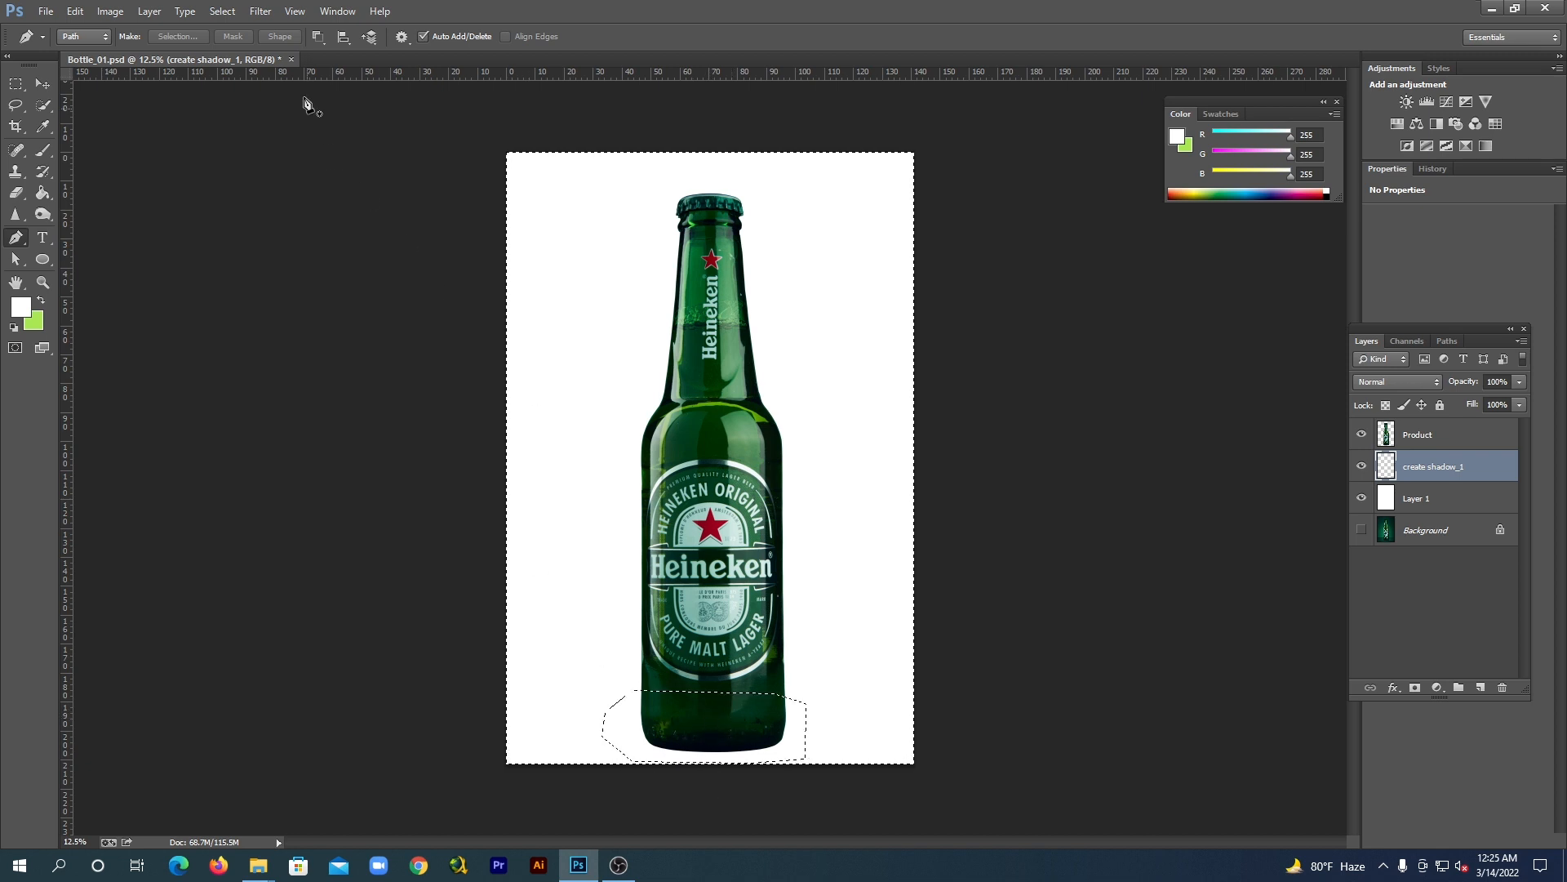
click(220, 11)
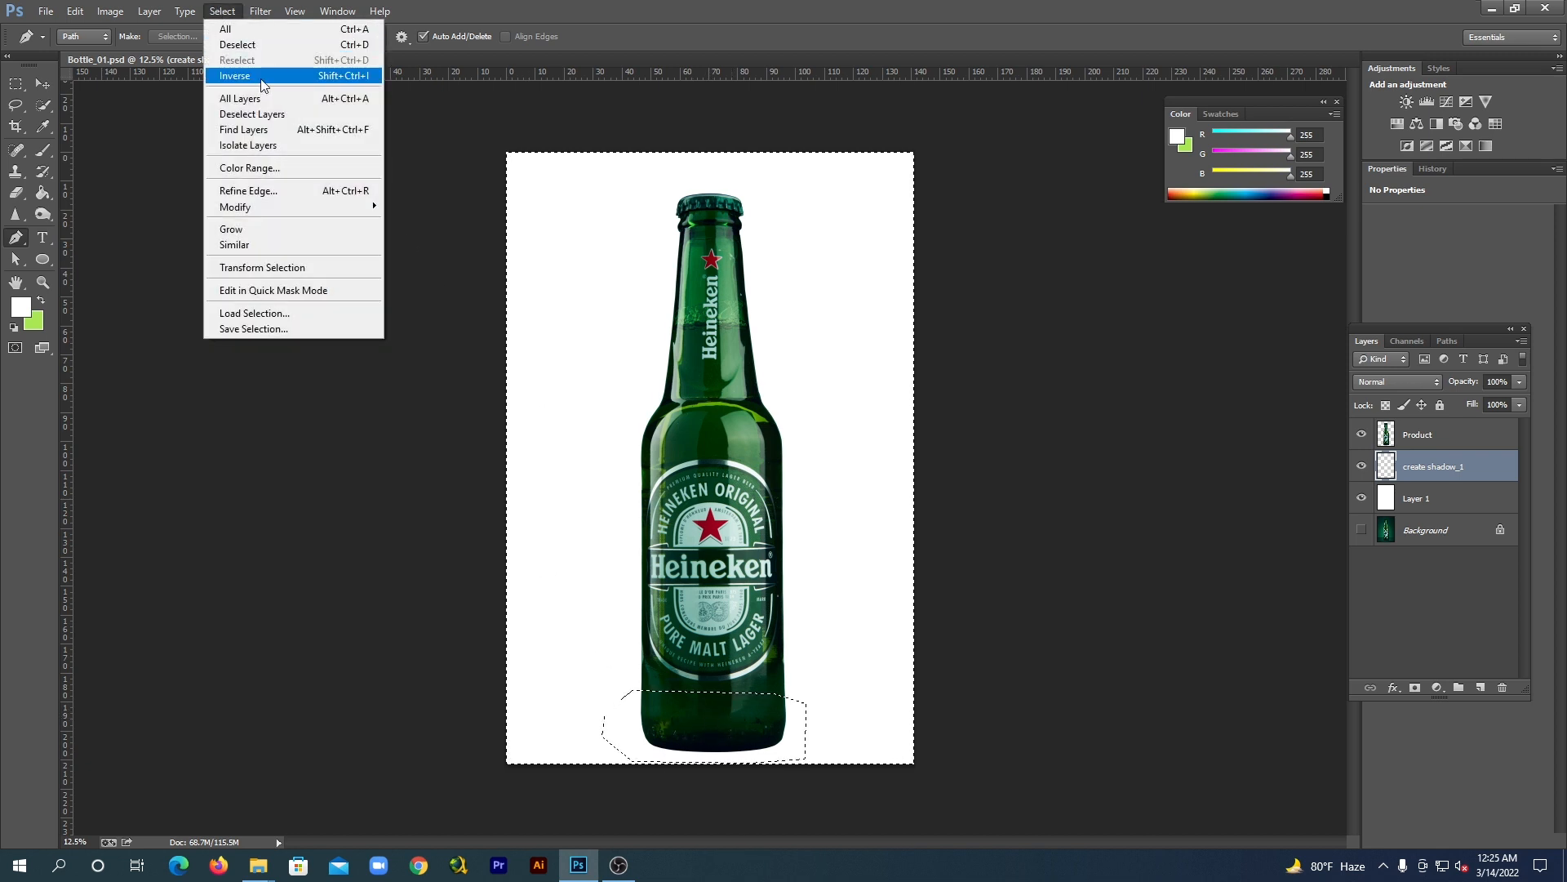
click(362, 78)
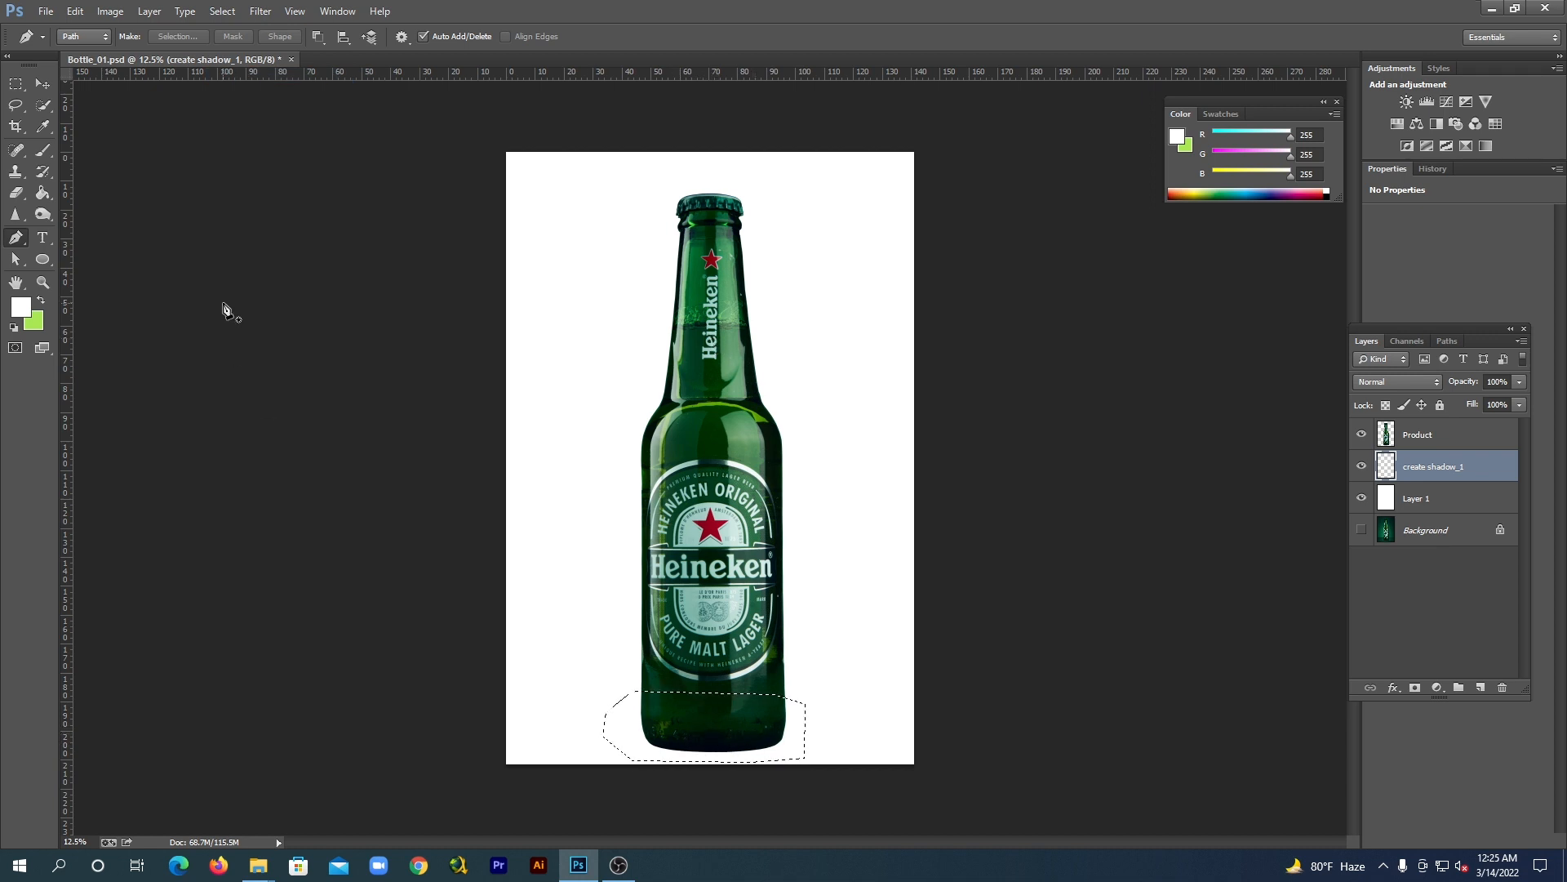
Fill the selected area on the create shadow_1 layer with black (000) and deselect
click(42, 194)
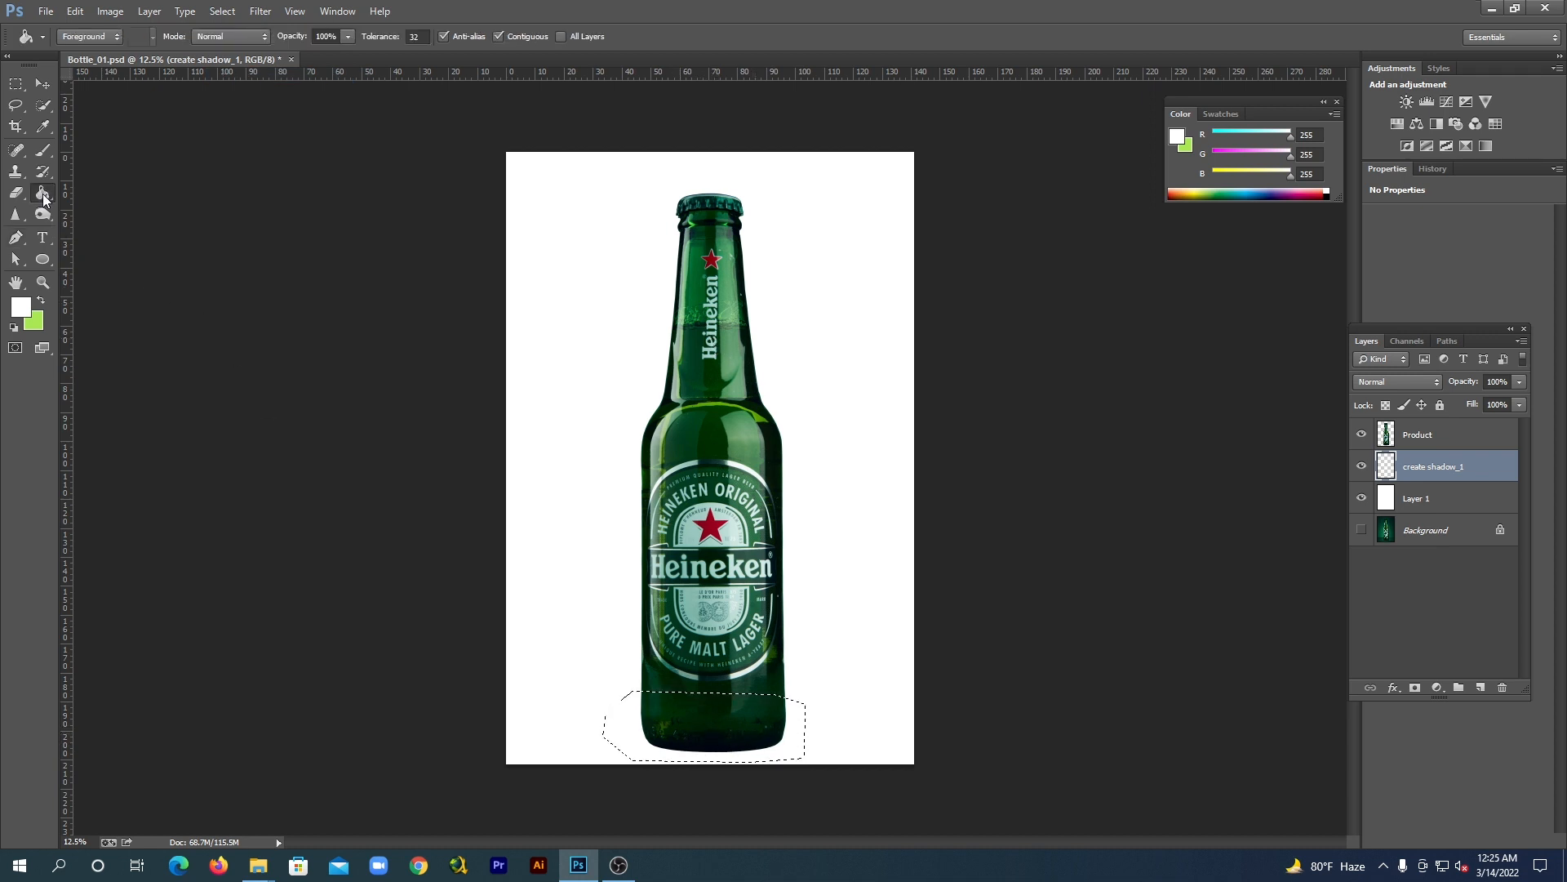
click(127, 208)
click(20, 317)
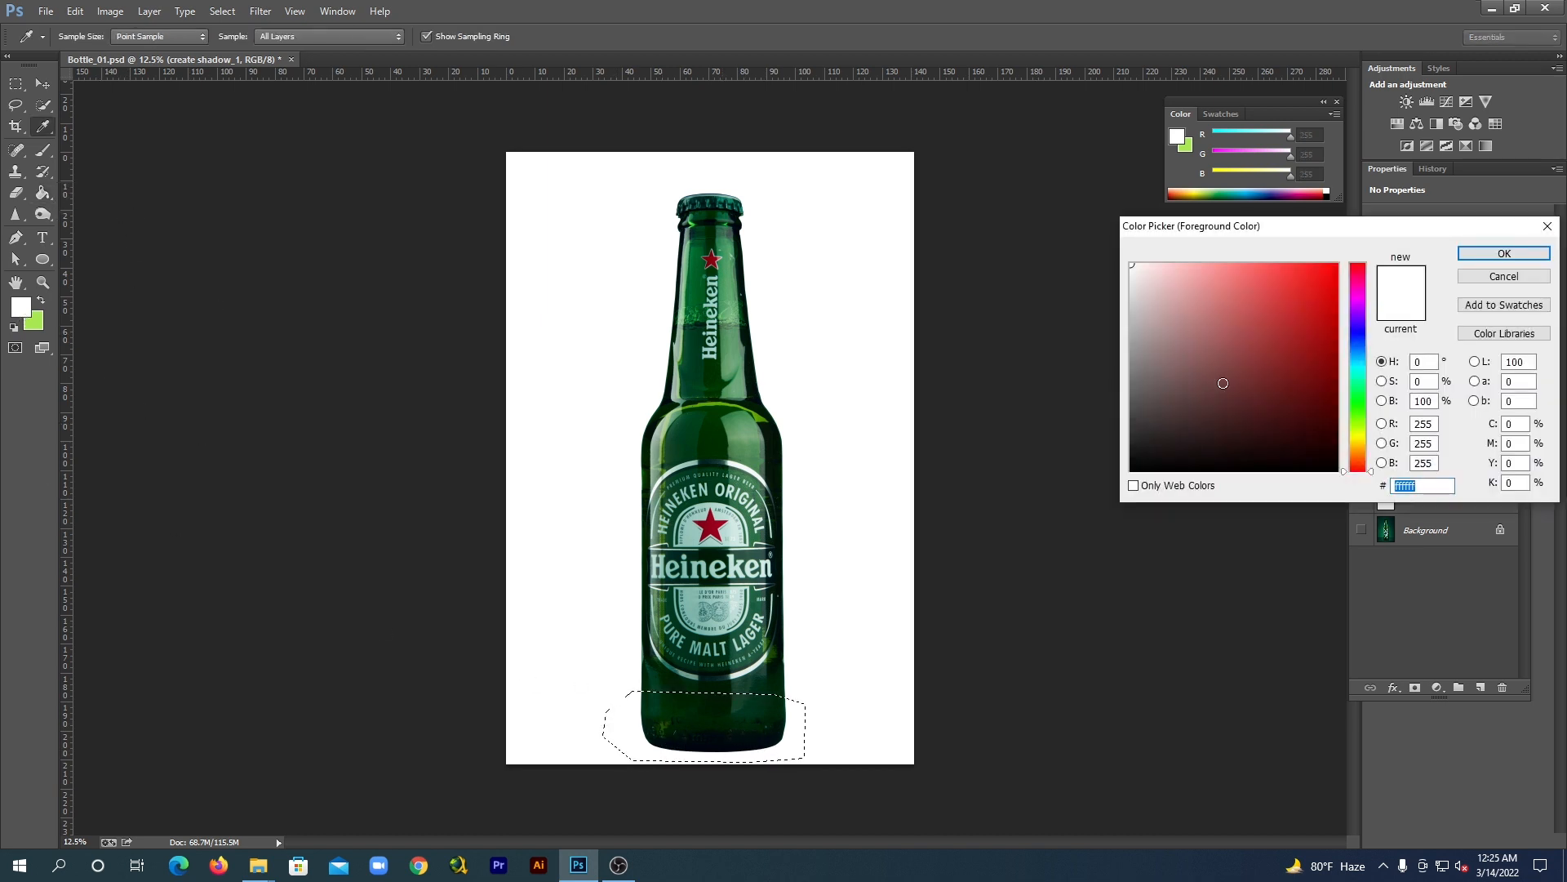
text(000)
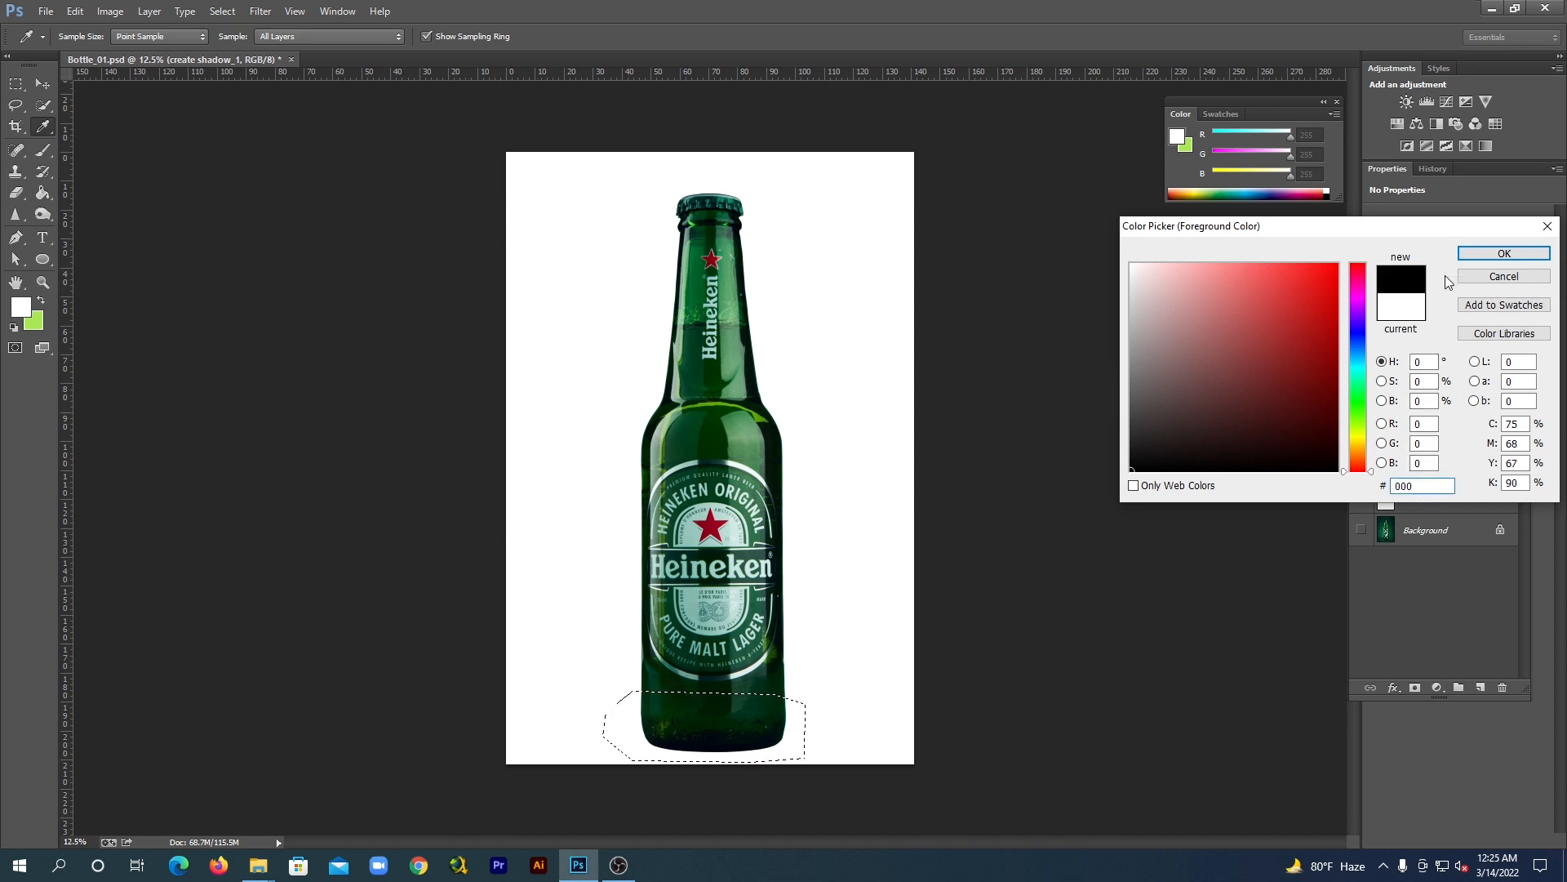
click(1504, 254)
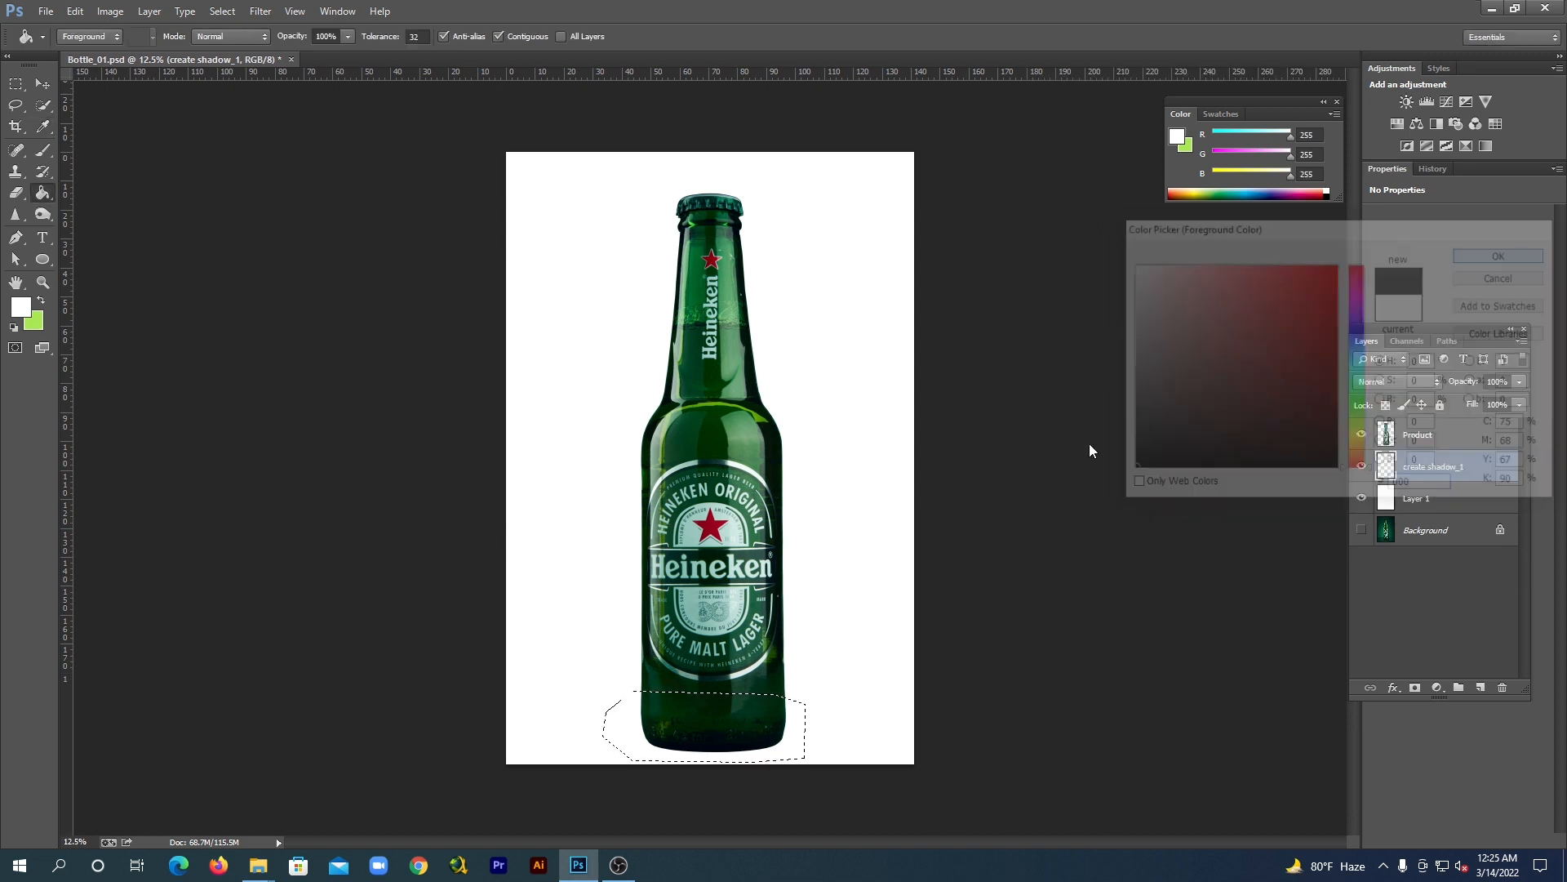
click(769, 720)
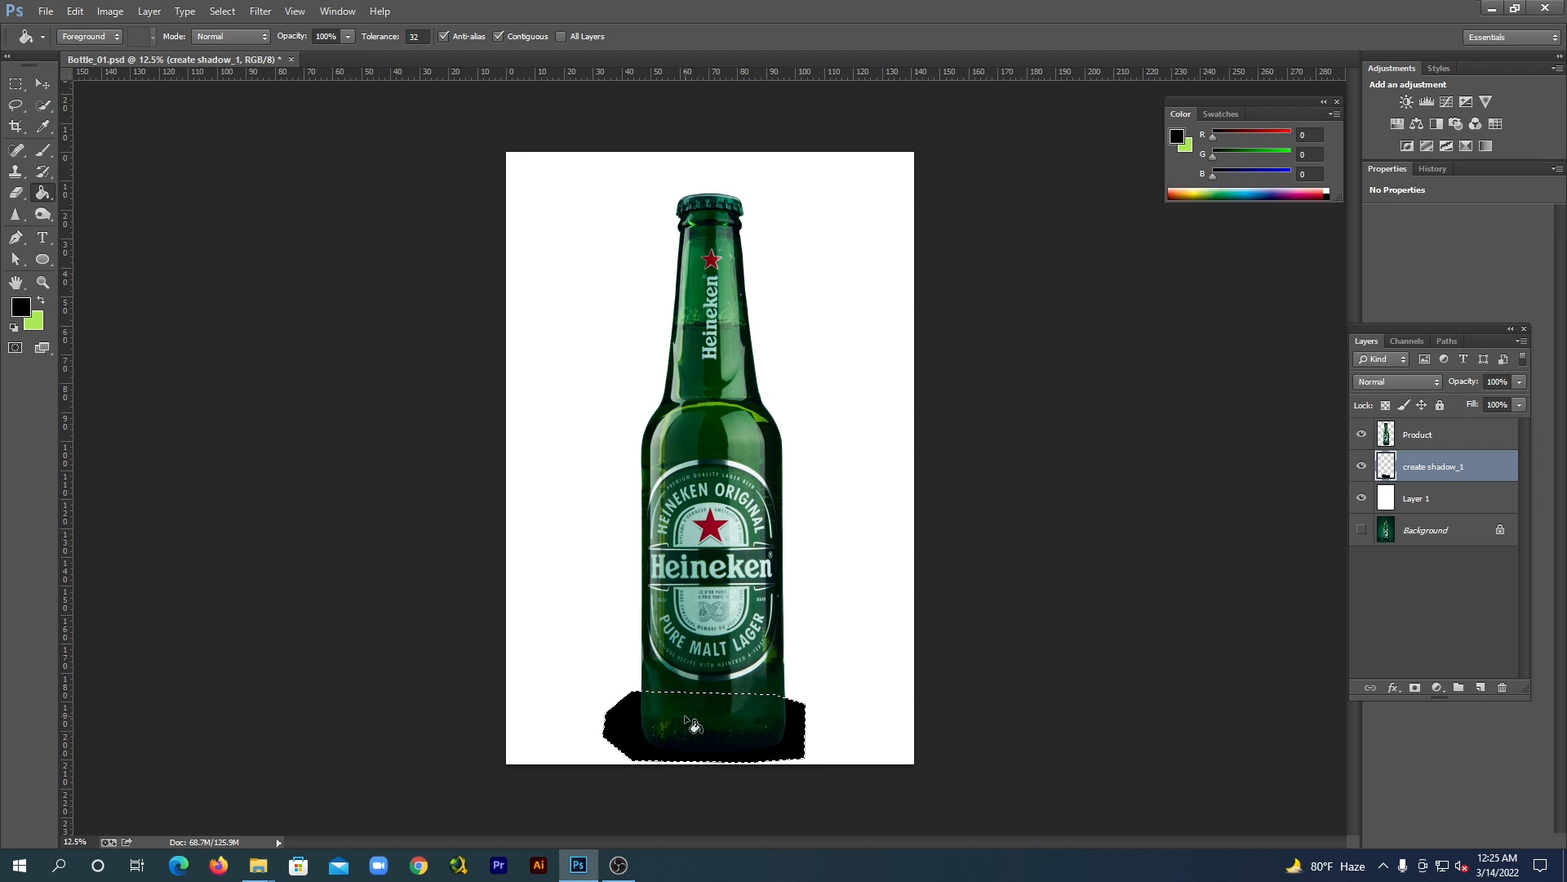
key(ctrl+d)
Apply a Gaussian Blur with a radius of about 180 pixels to the black shape on the create shadow_1 layer
click(42, 84)
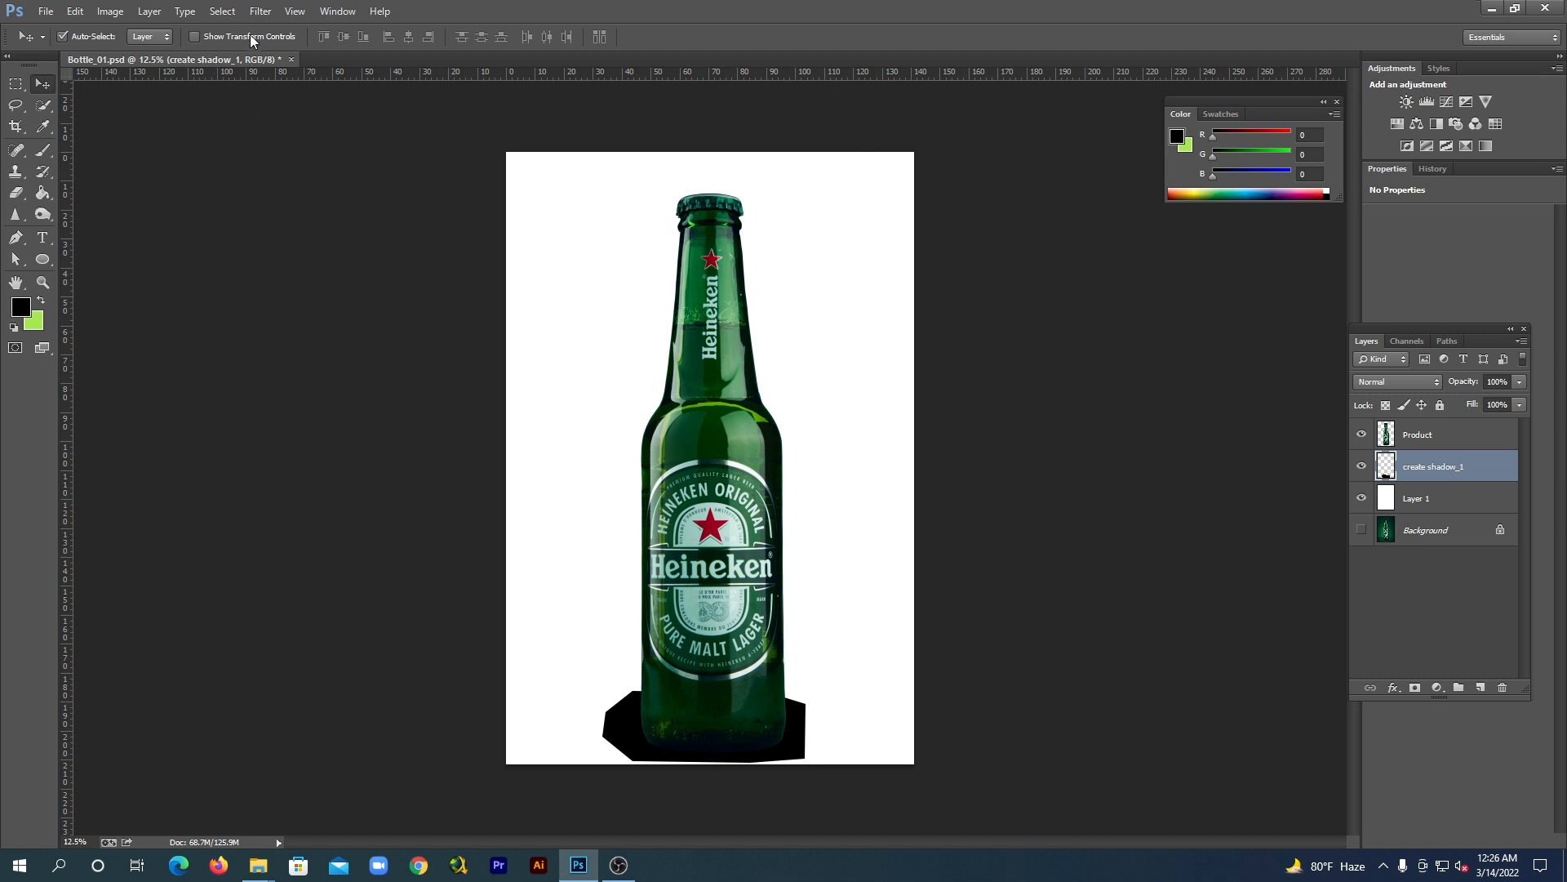
click(260, 11)
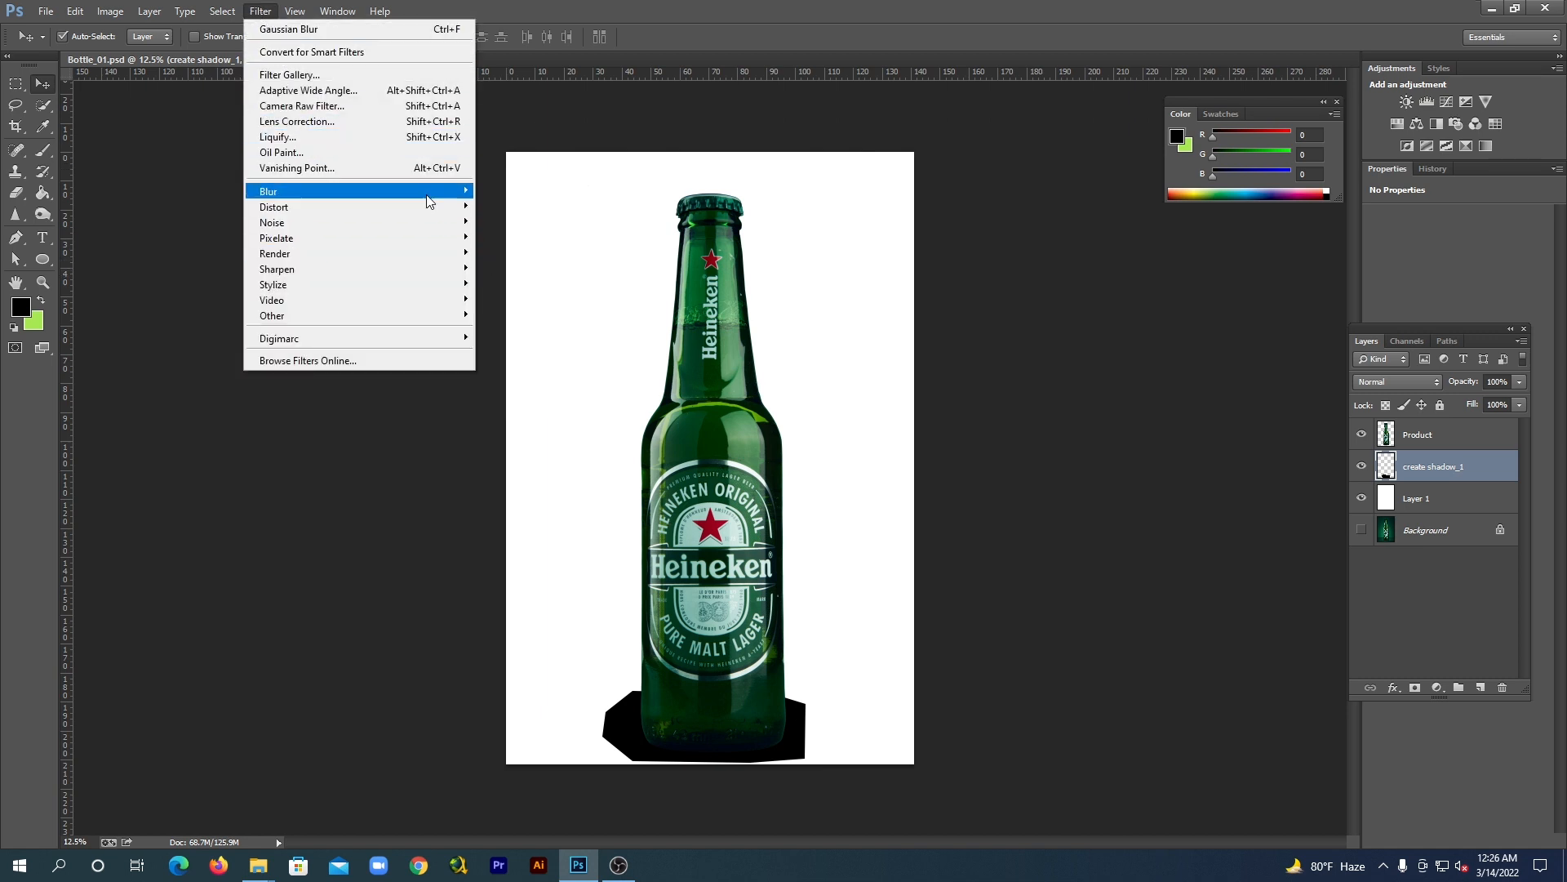
mouse_move(440, 193)
click(528, 315)
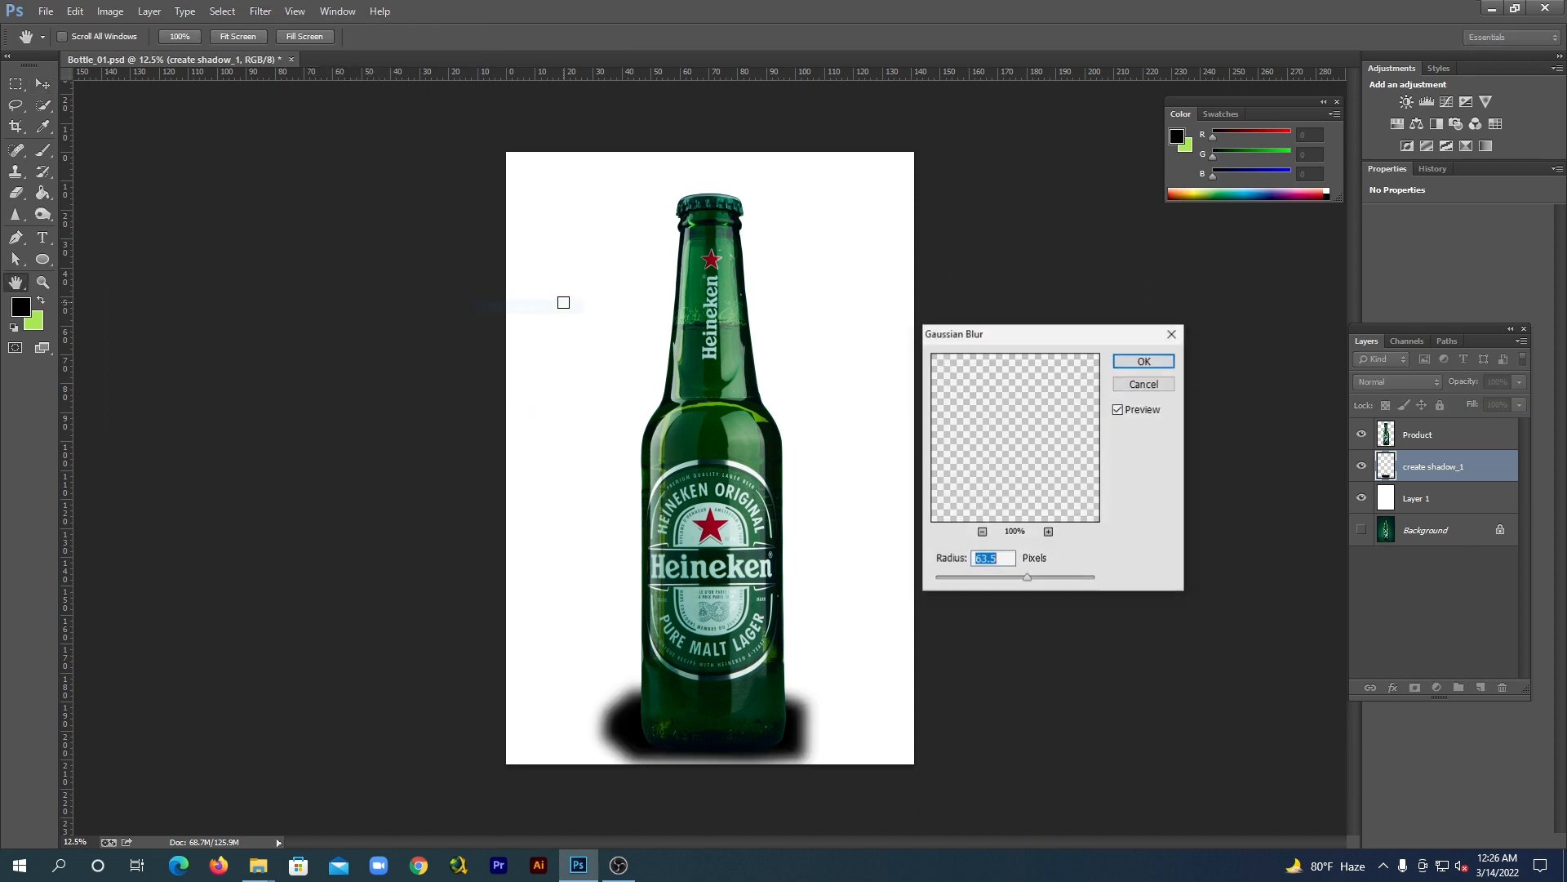
click(982, 531)
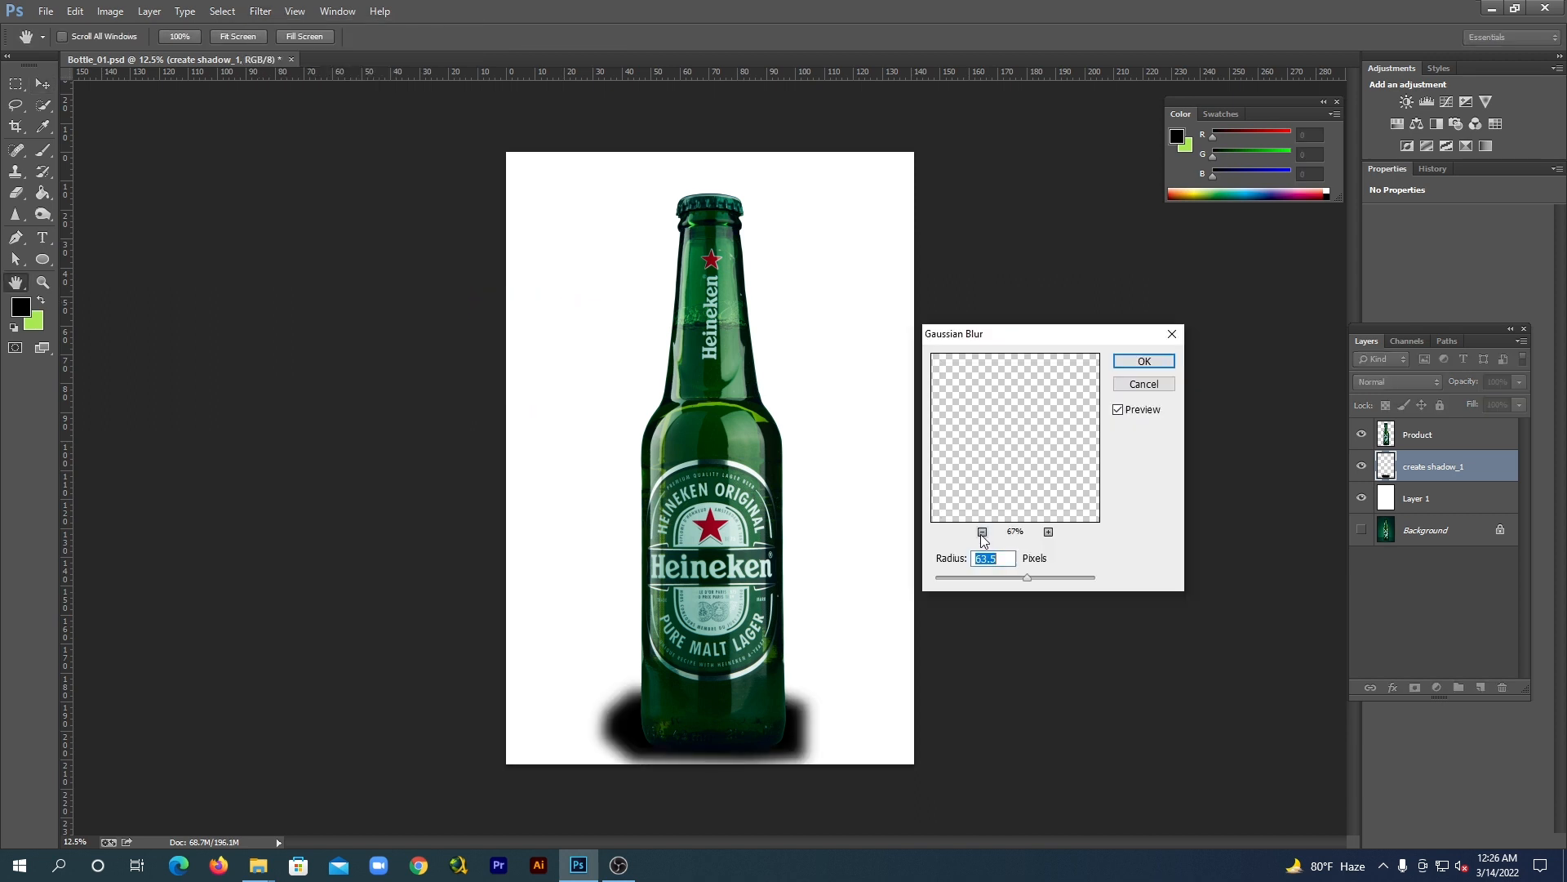
click(982, 531)
click(982, 531)
click(982, 532)
click(982, 531)
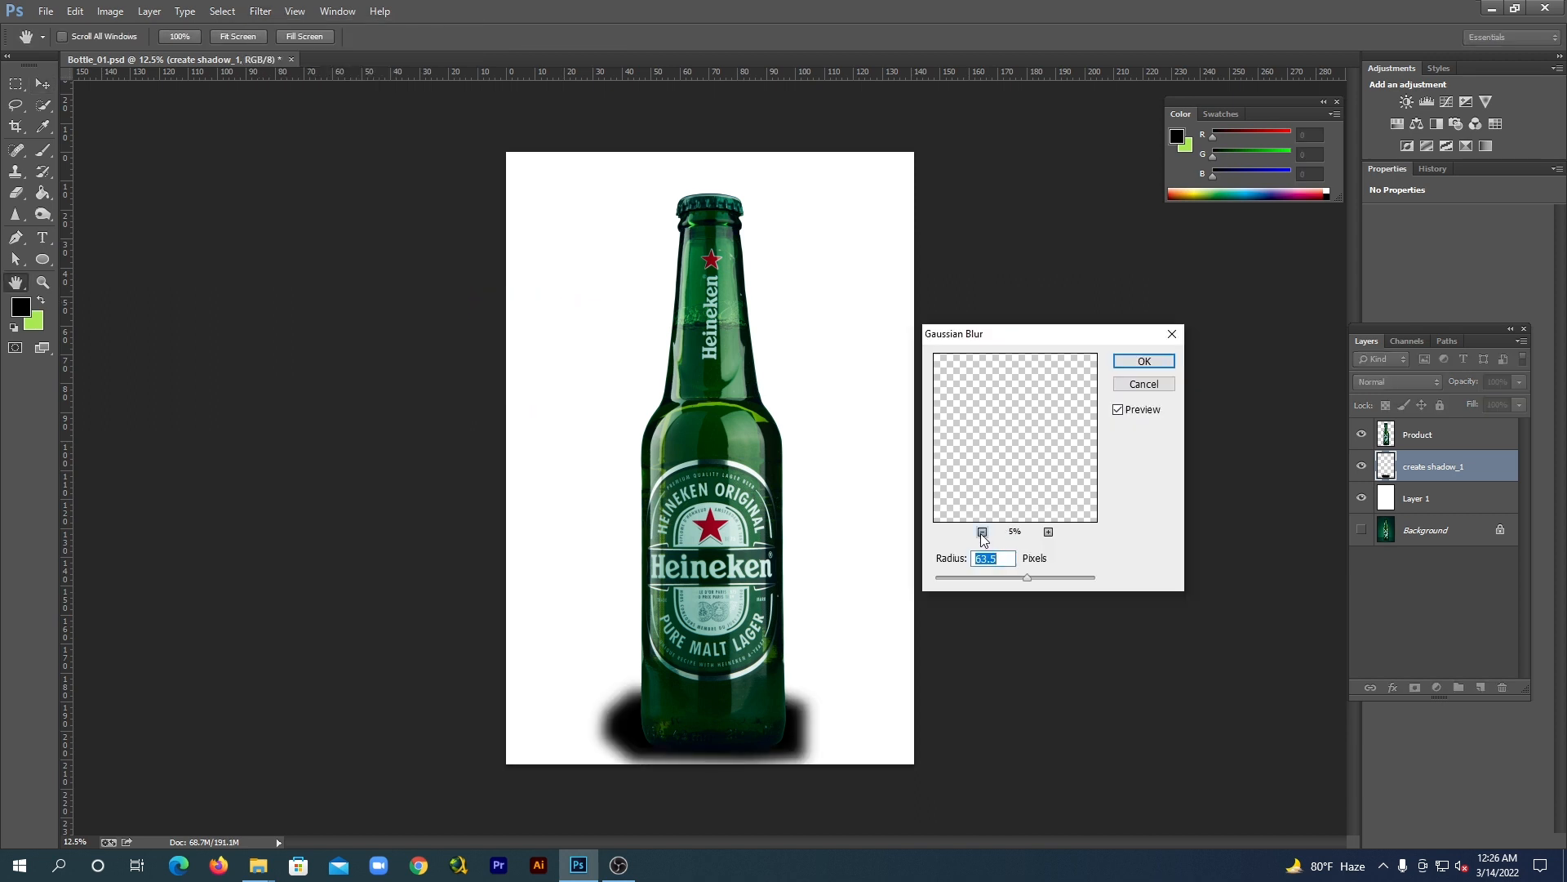
click(982, 531)
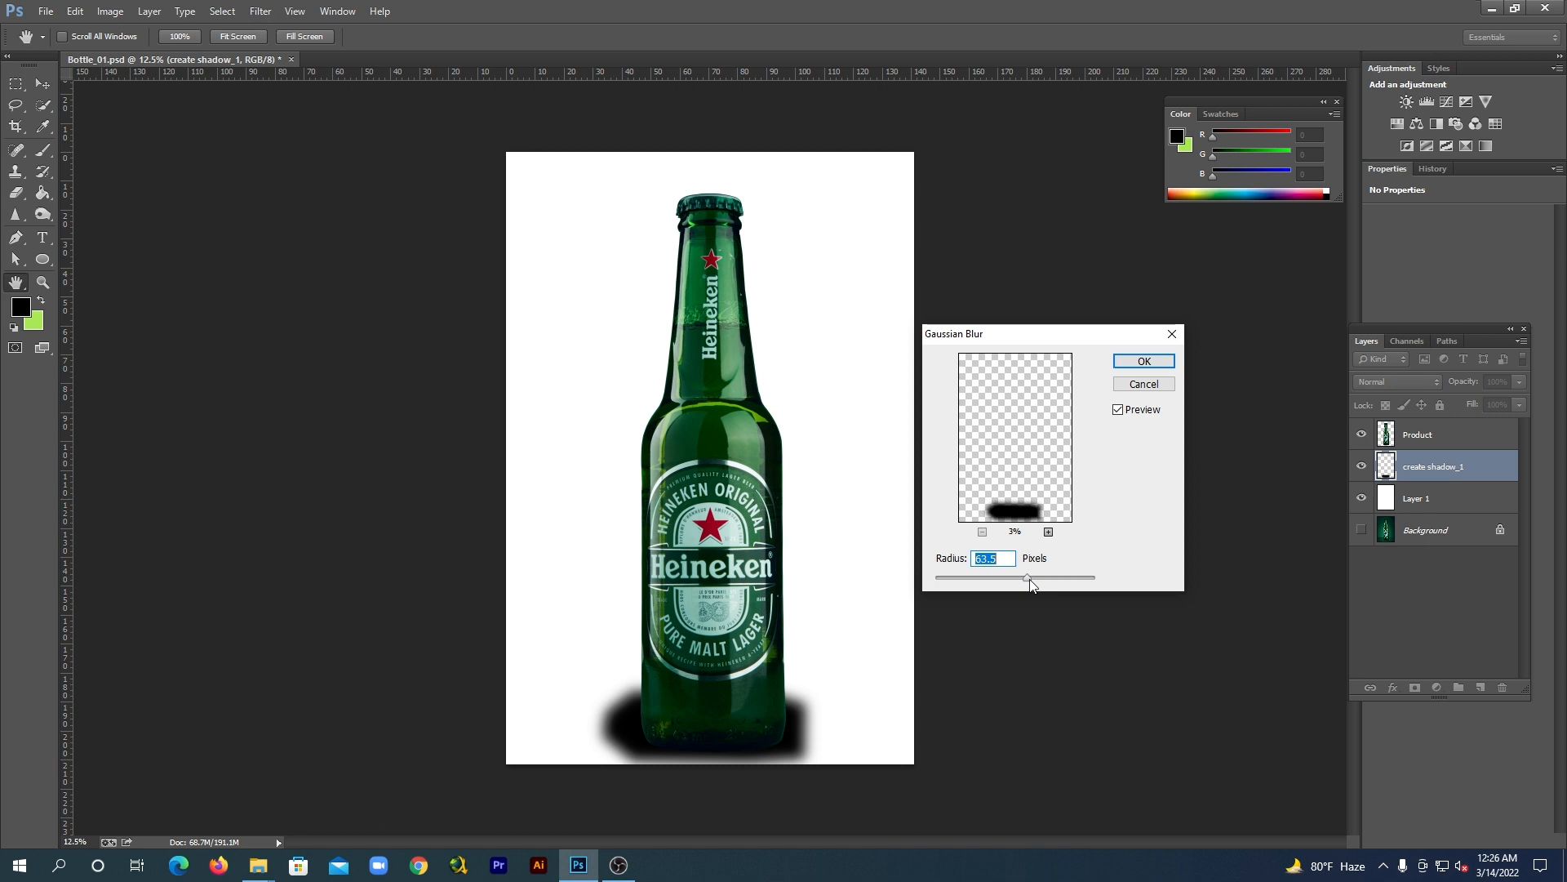
drag(1029, 579, 1051, 579)
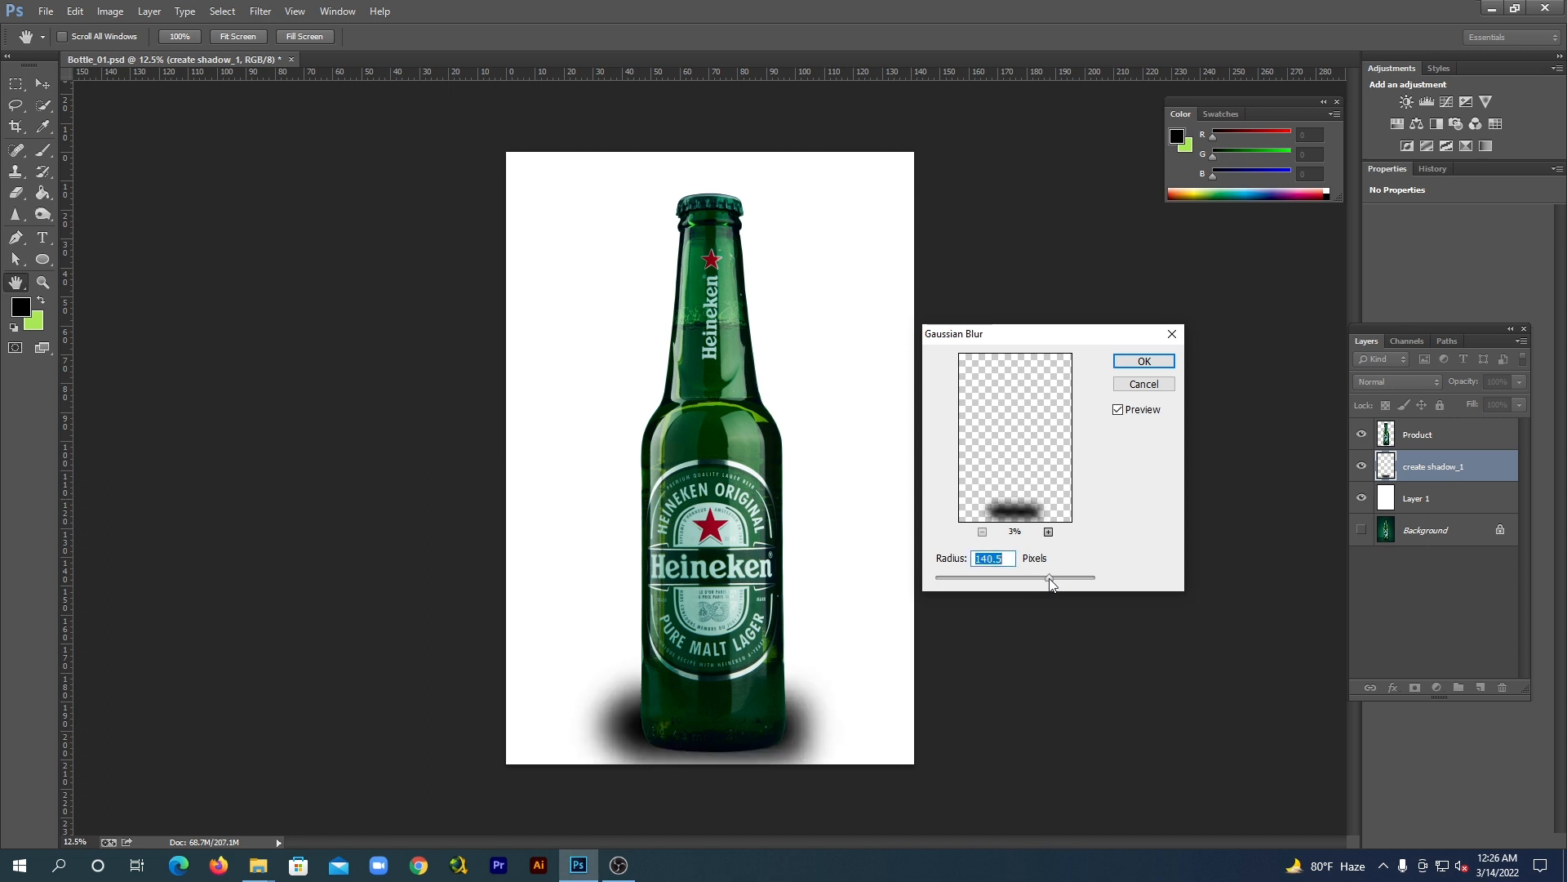
drag(1051, 579, 1057, 580)
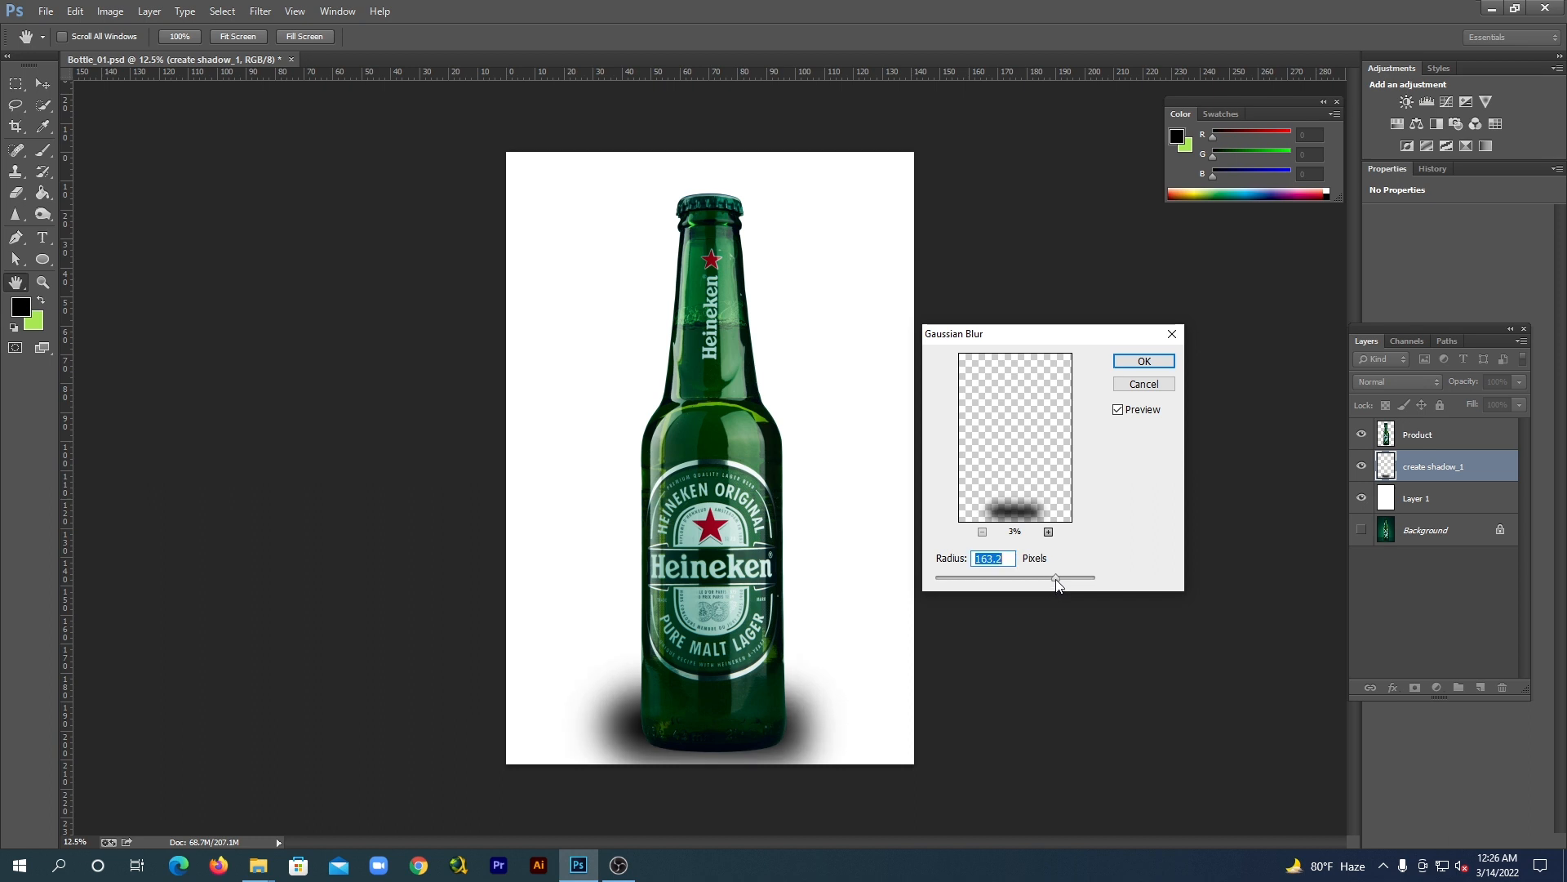
drag(1056, 579, 1061, 579)
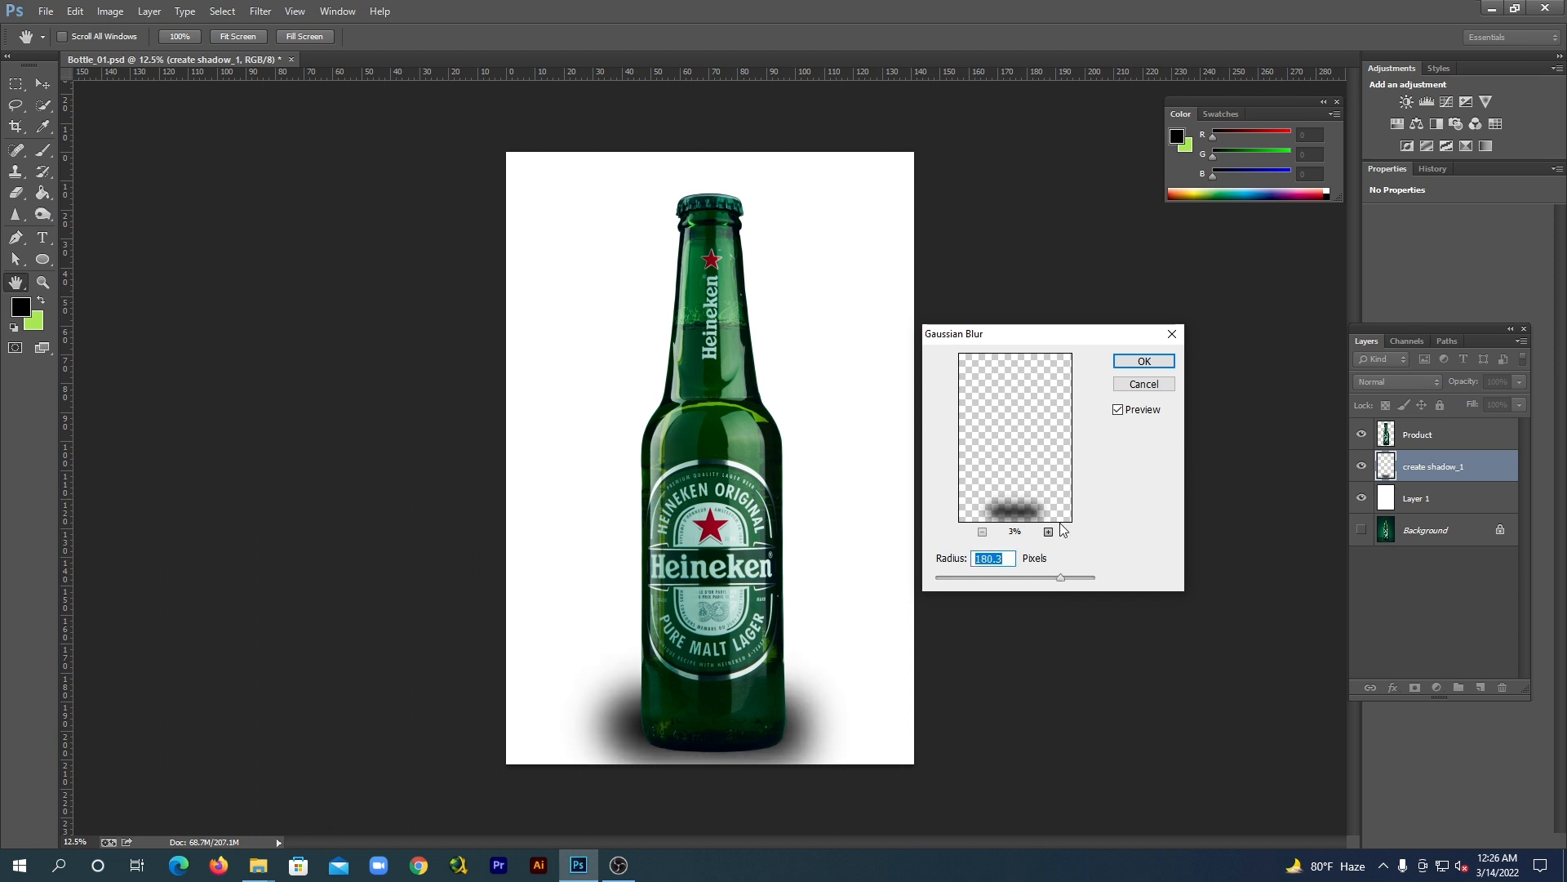
click(1143, 361)
Free-transform the blurred create shadow_1 shape to about 80% width and 44.5% height, keeping it centred under the bottle's base
key(v)
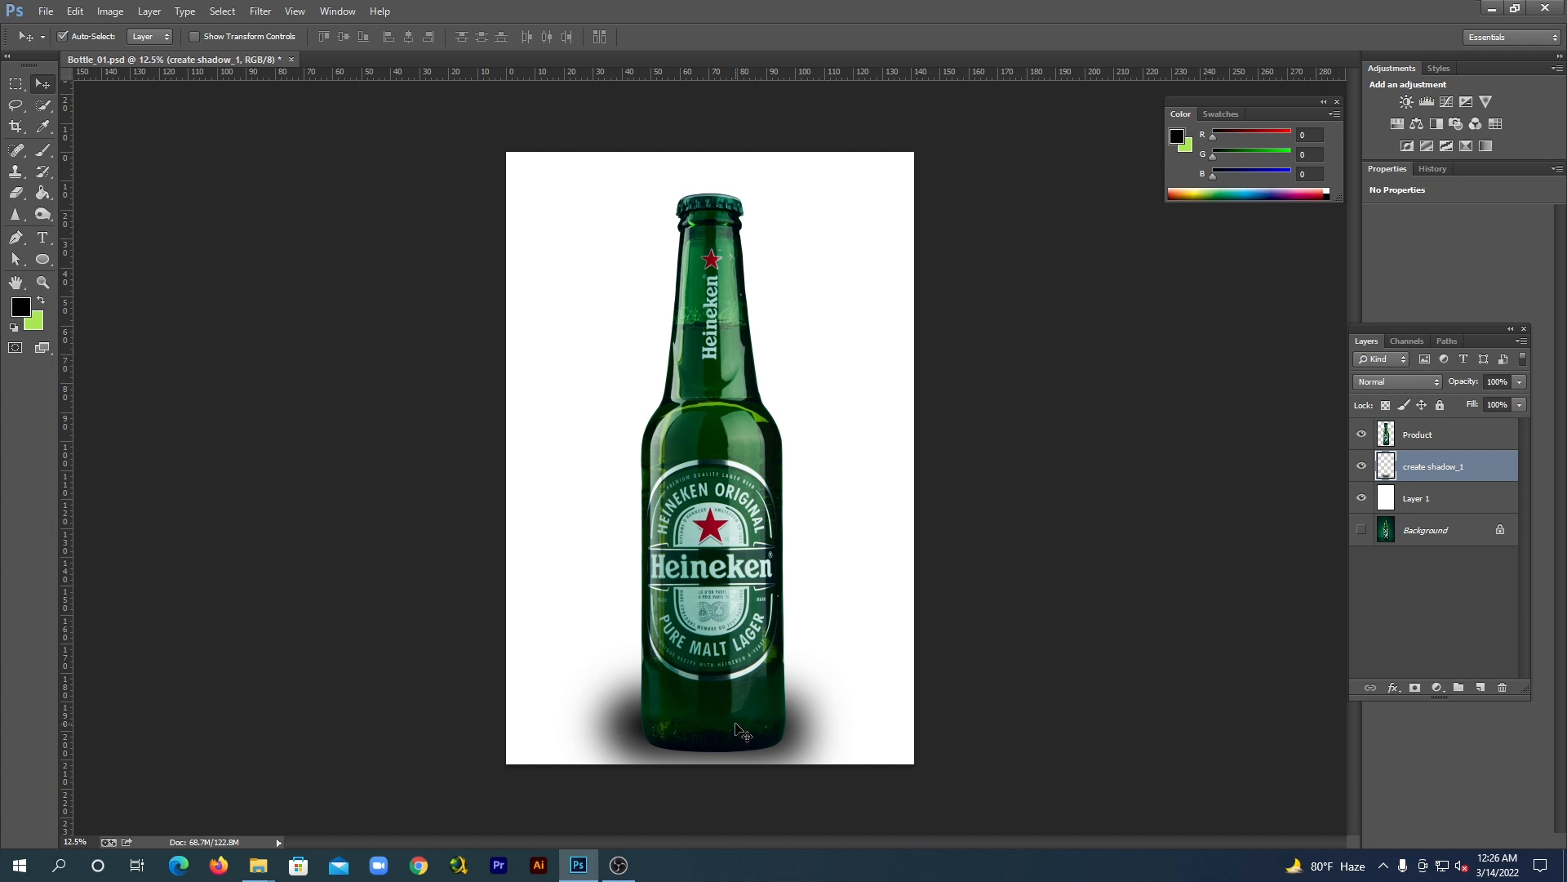
key(ctrl+t)
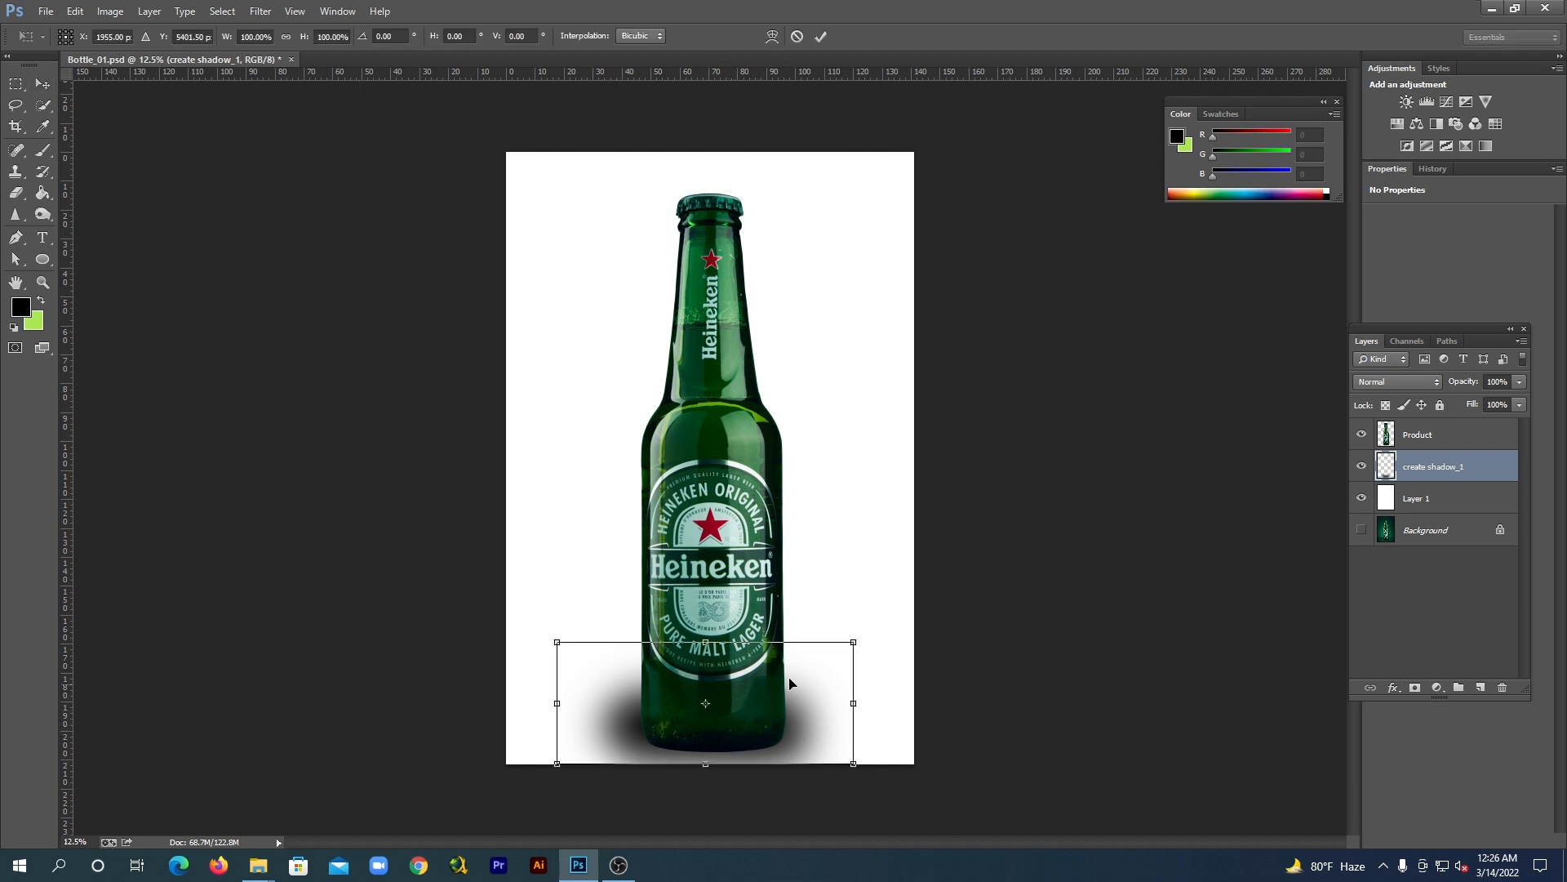
drag(706, 642, 716, 710)
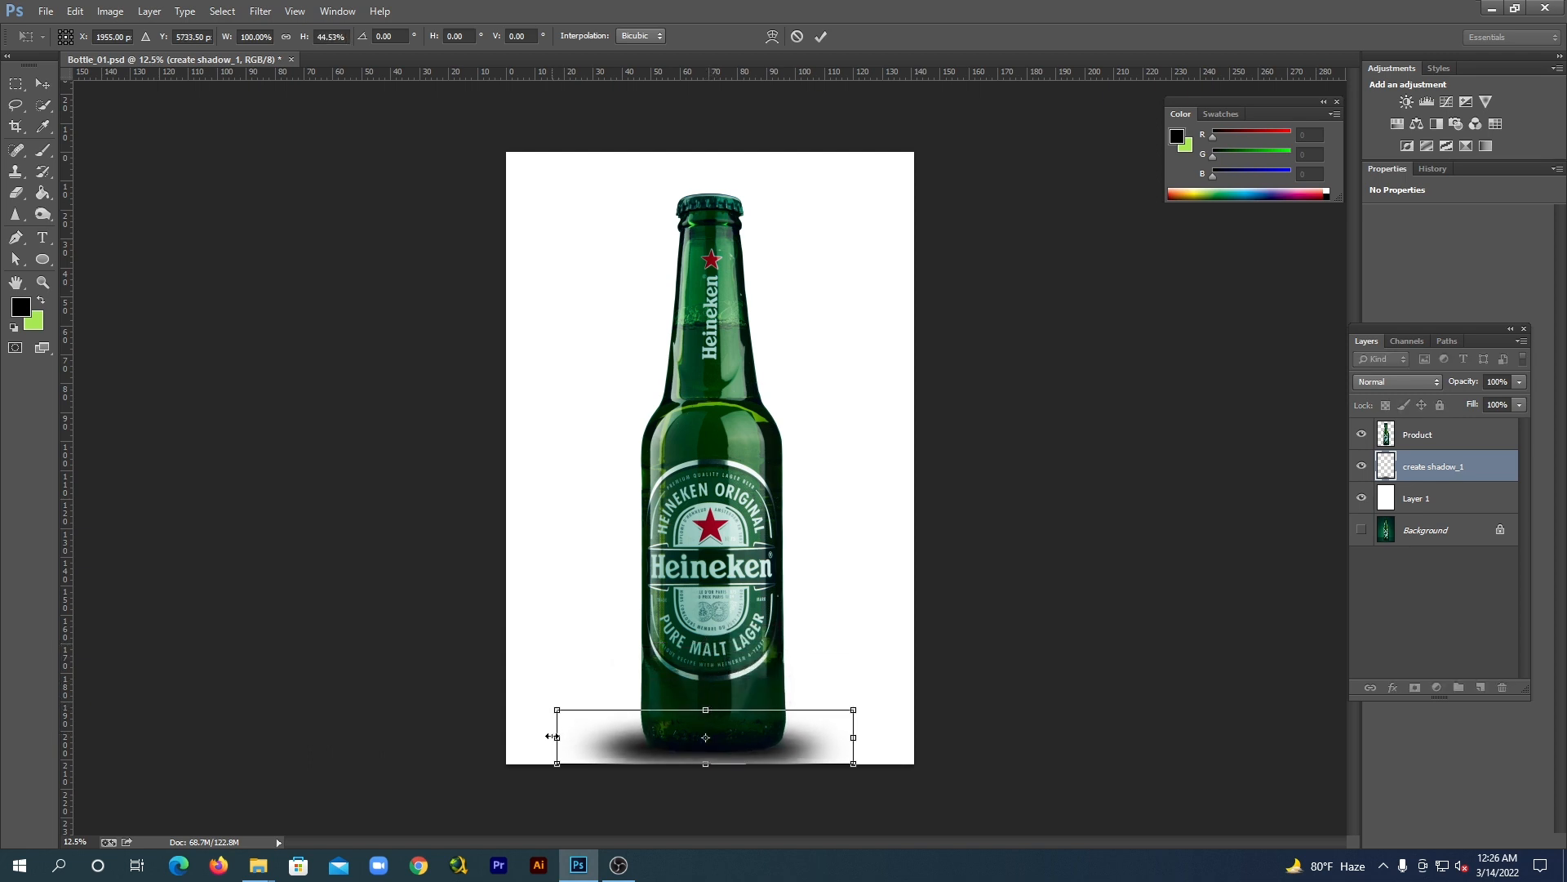
drag(556, 738, 578, 738)
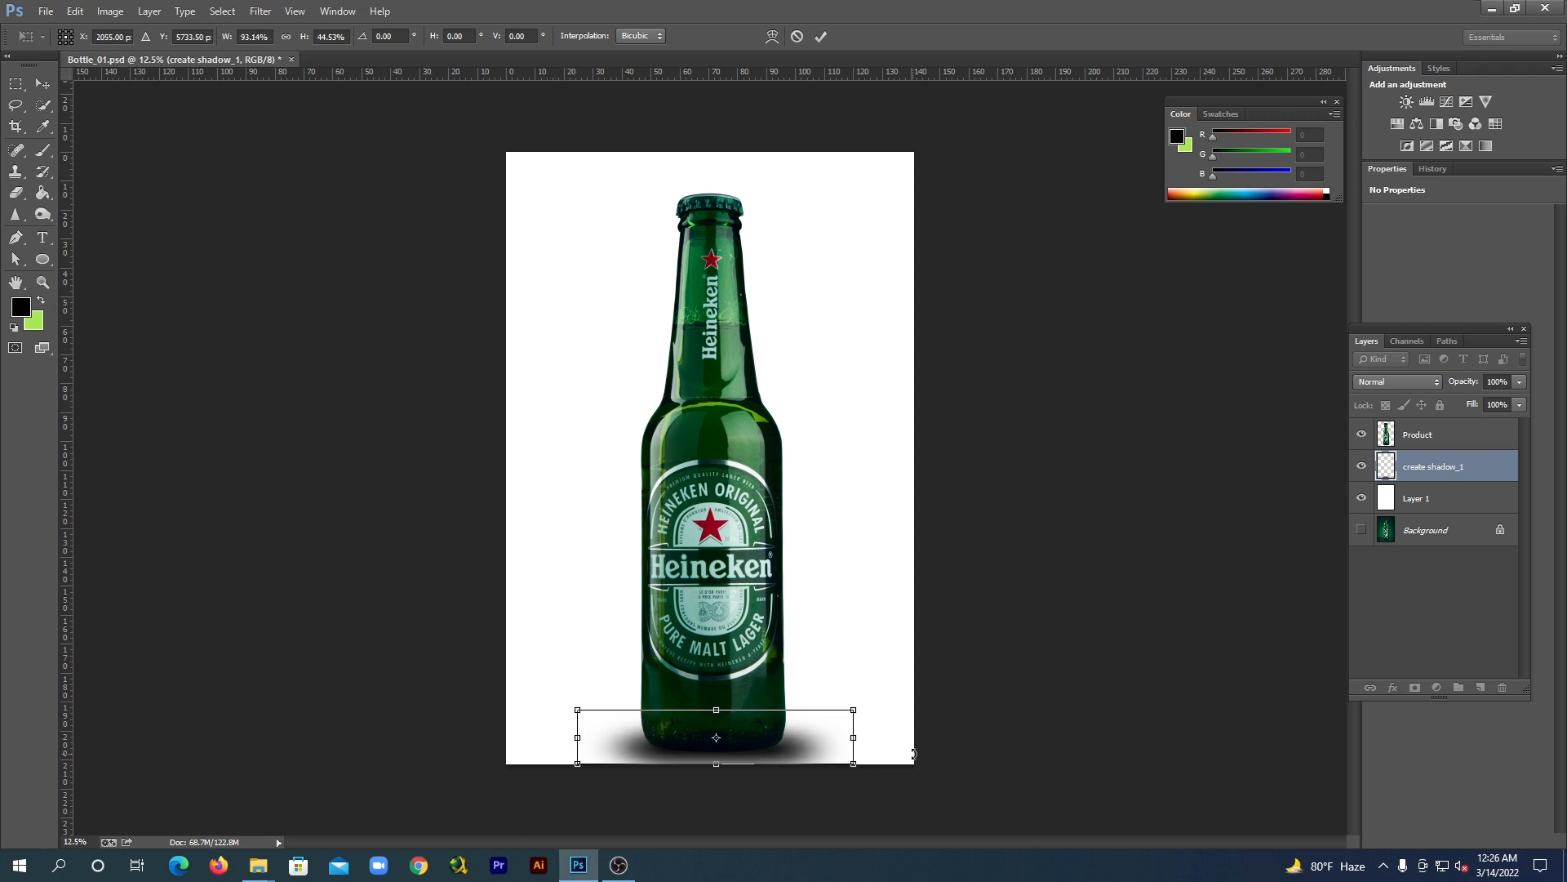
drag(857, 742, 841, 738)
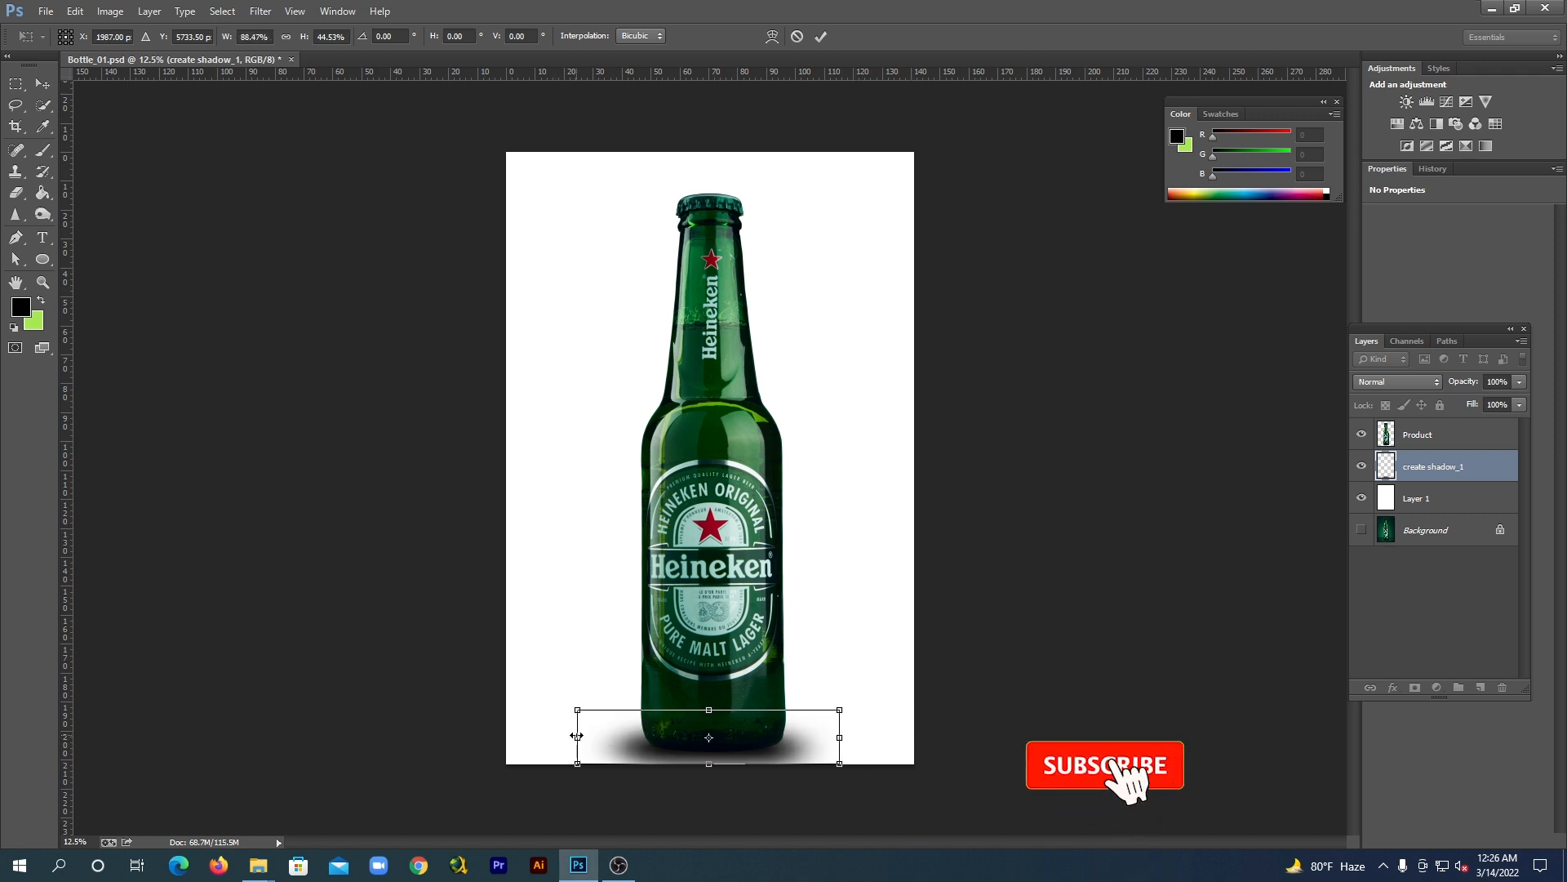
drag(577, 738, 597, 737)
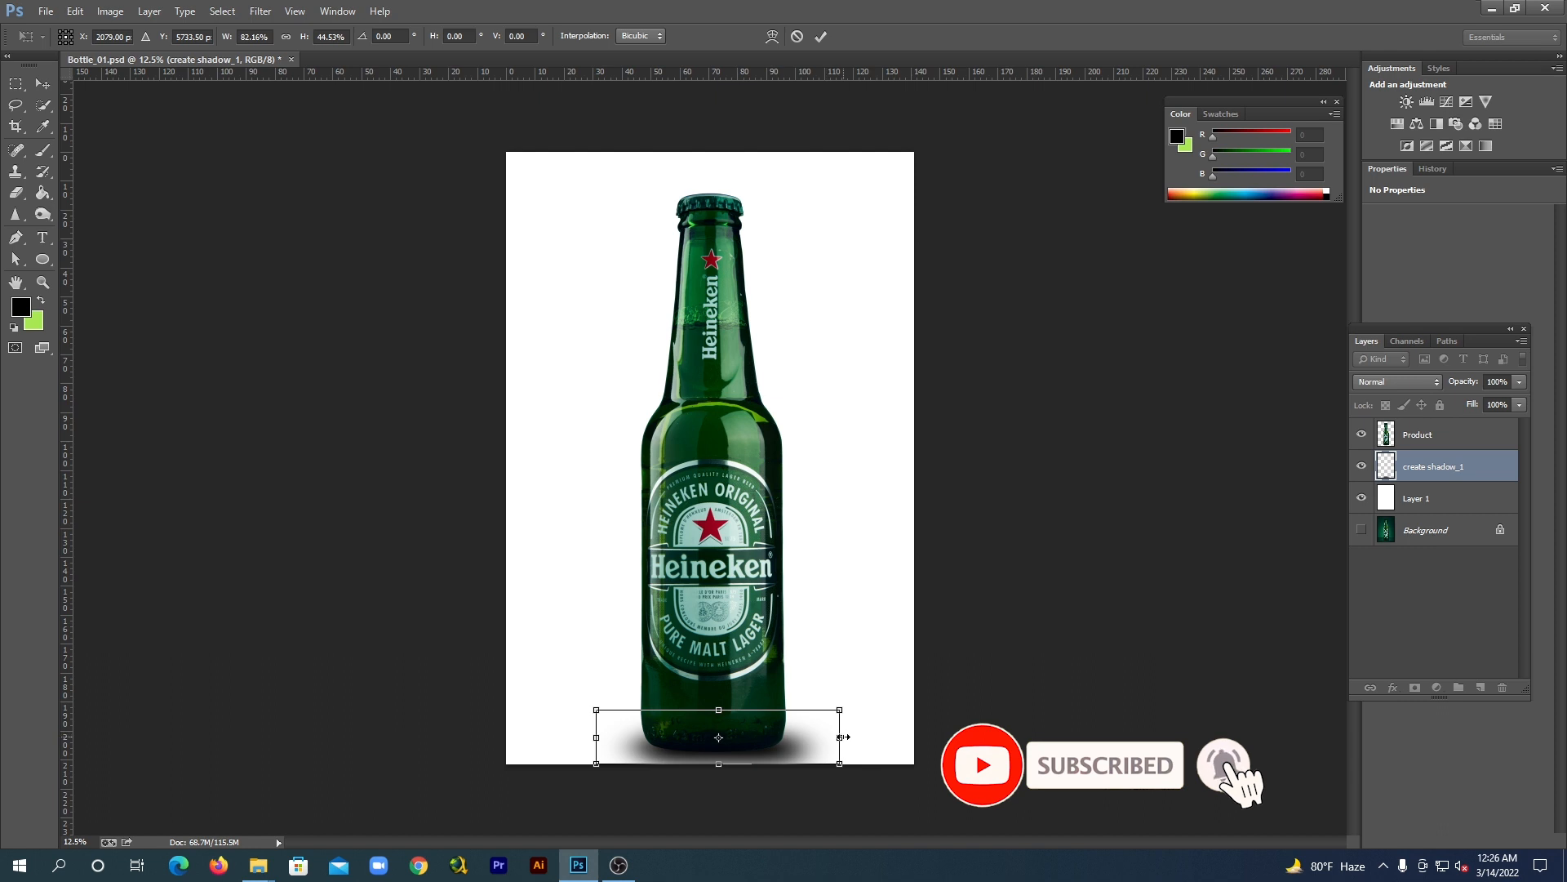
drag(839, 738, 835, 737)
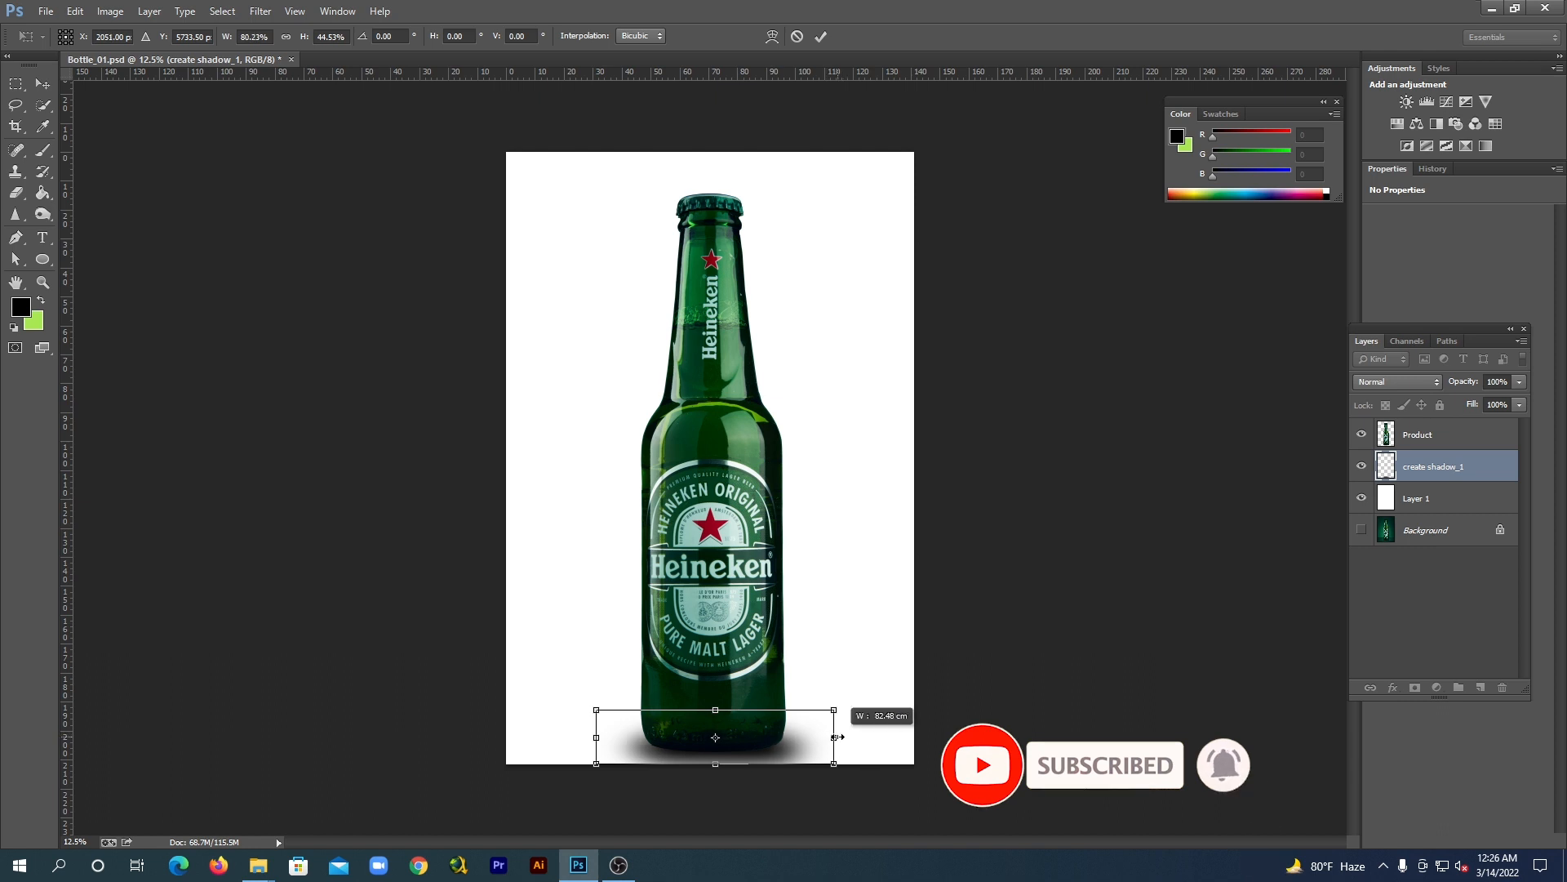
click(43, 84)
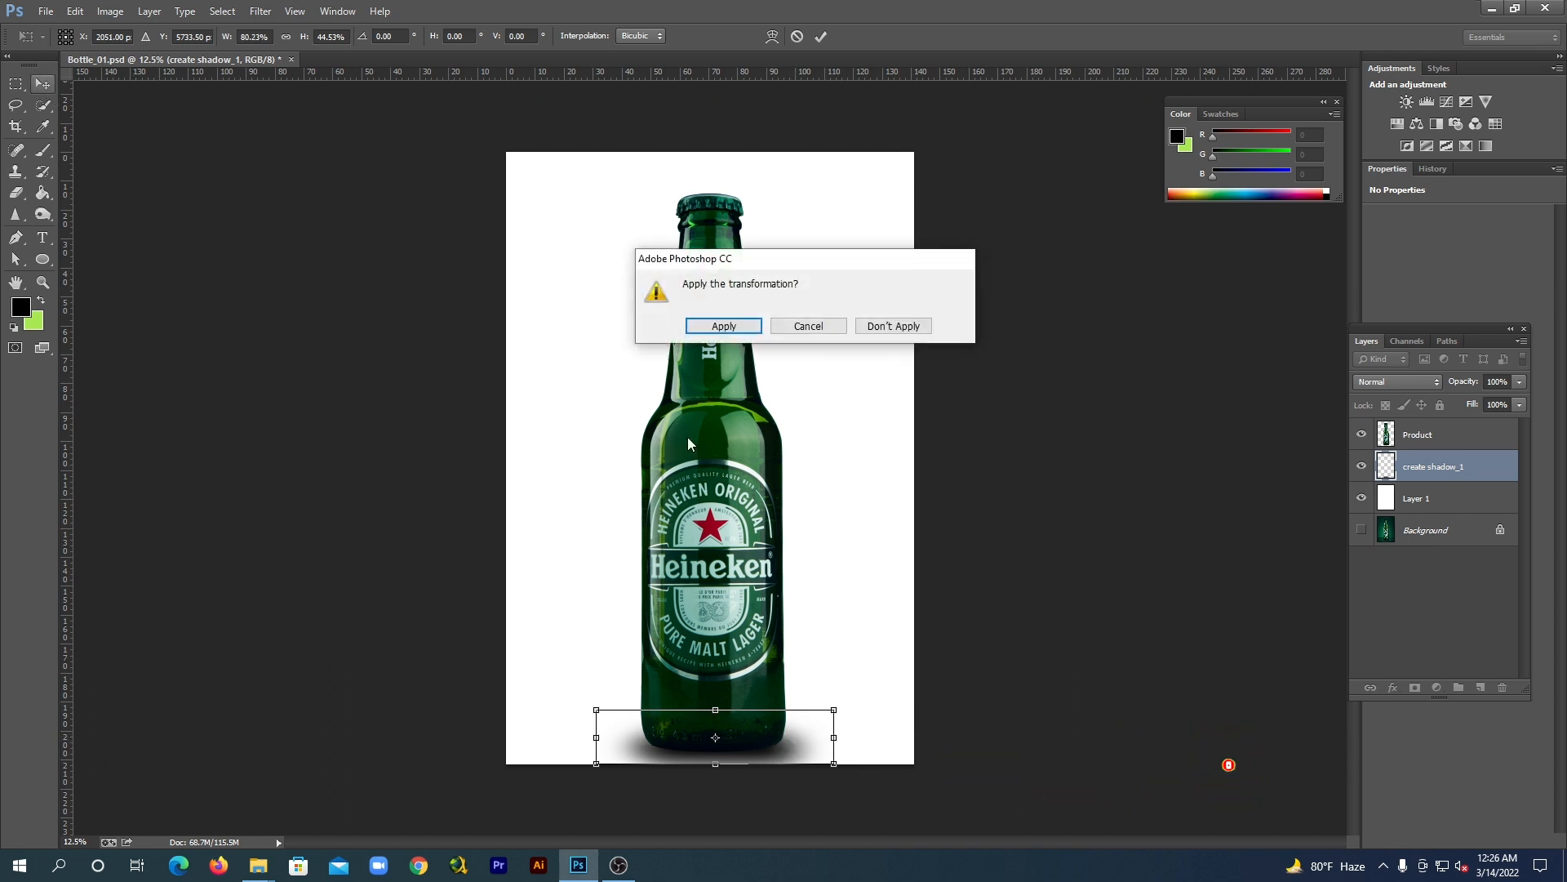
click(724, 326)
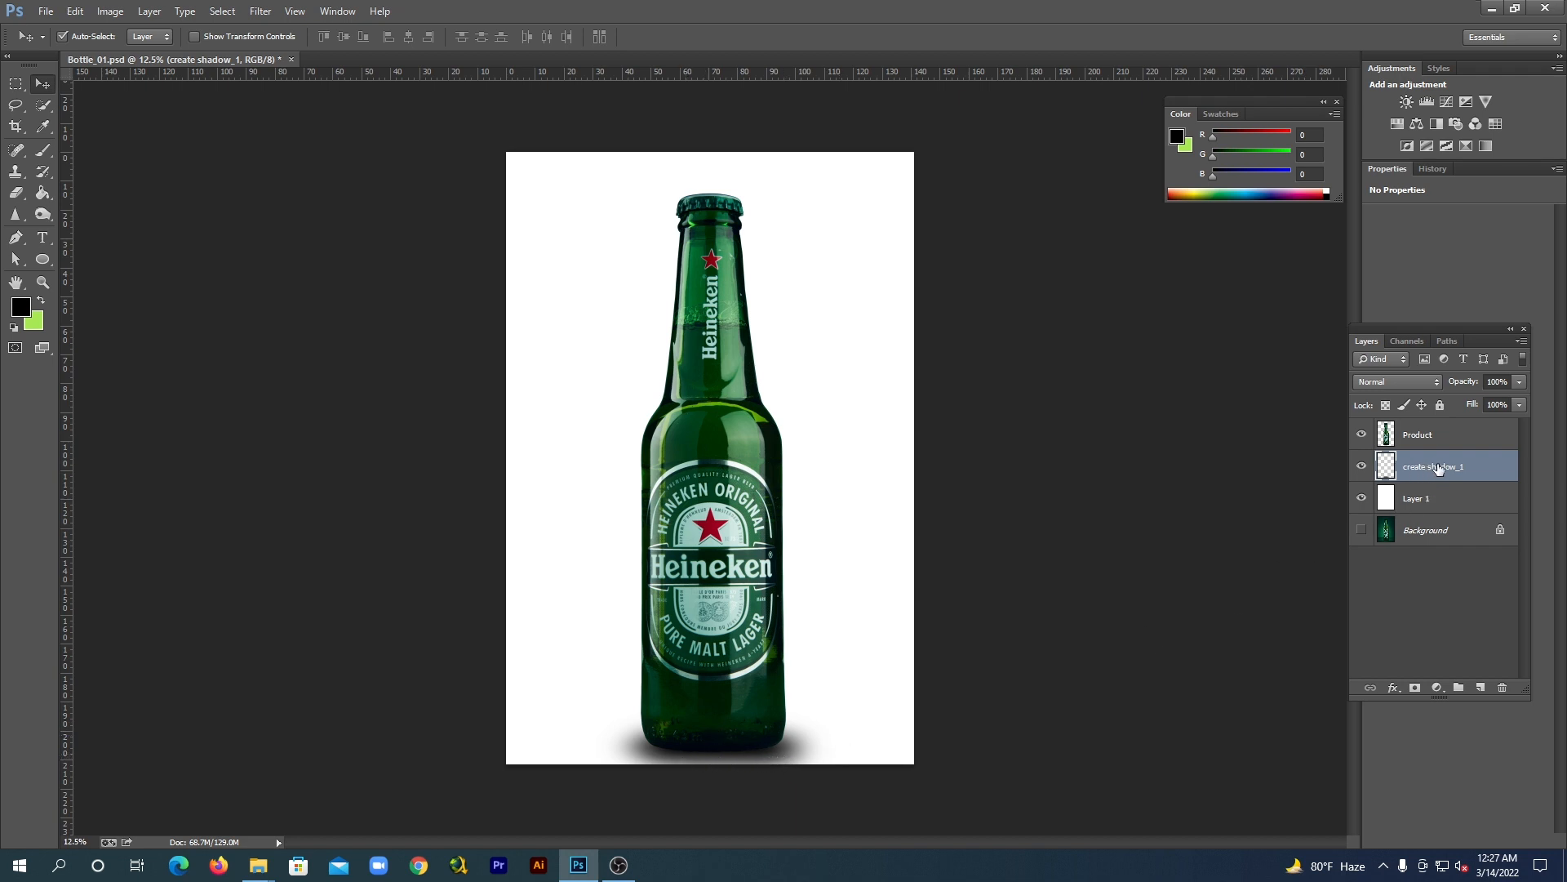
Lower the opacity of the create shadow_1 layer to 81%
click(1520, 382)
drag(1505, 402, 1503, 402)
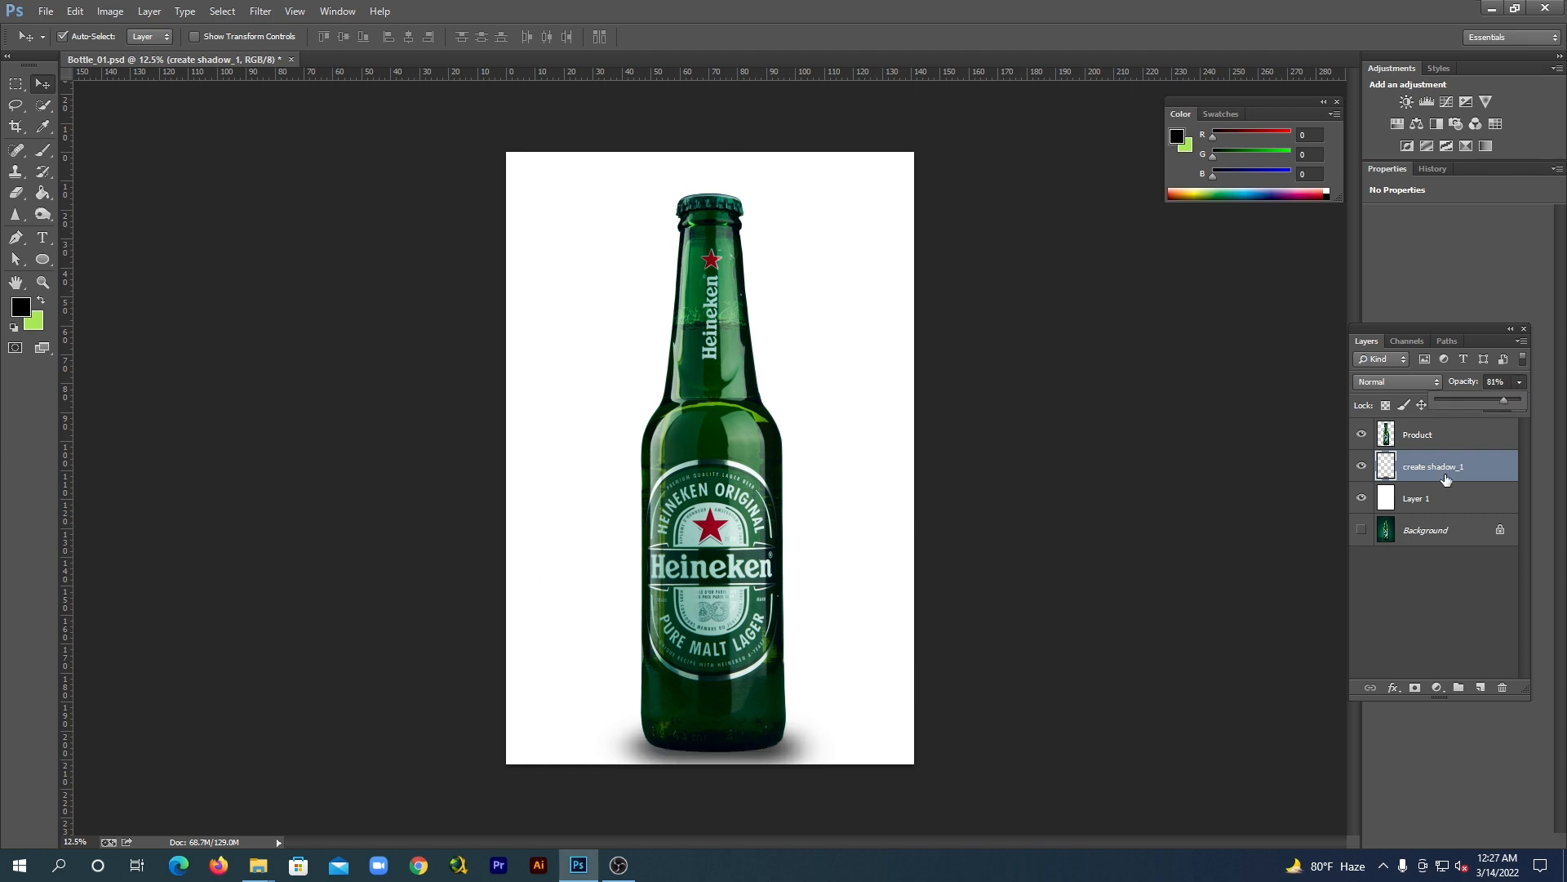
click(1481, 329)
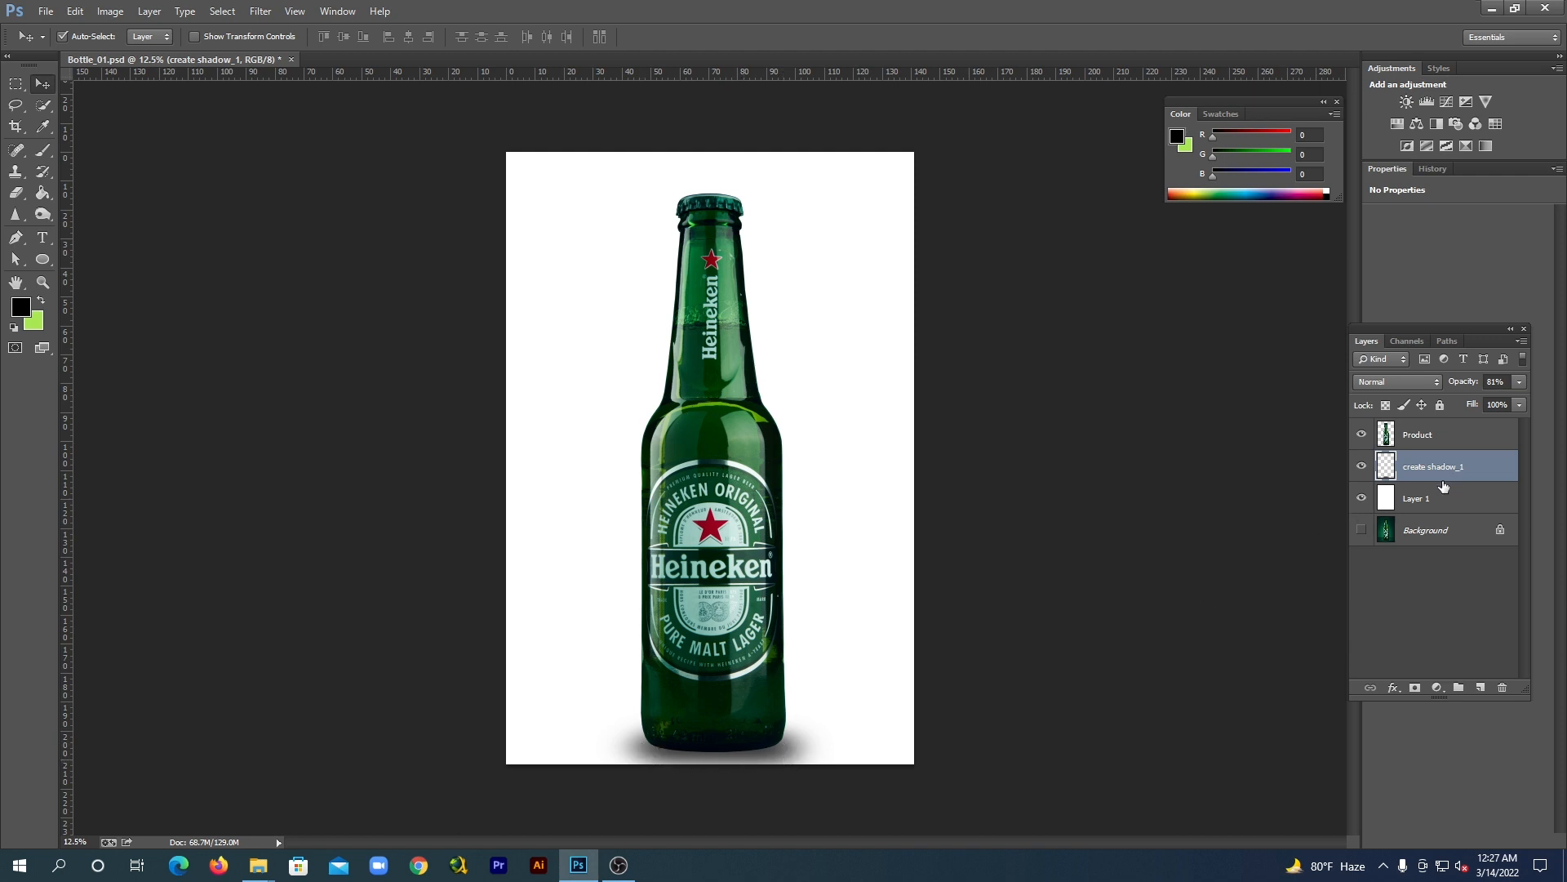
Hide the create shadow_1 layer and add a new layer above it named create shadow_2
click(1362, 467)
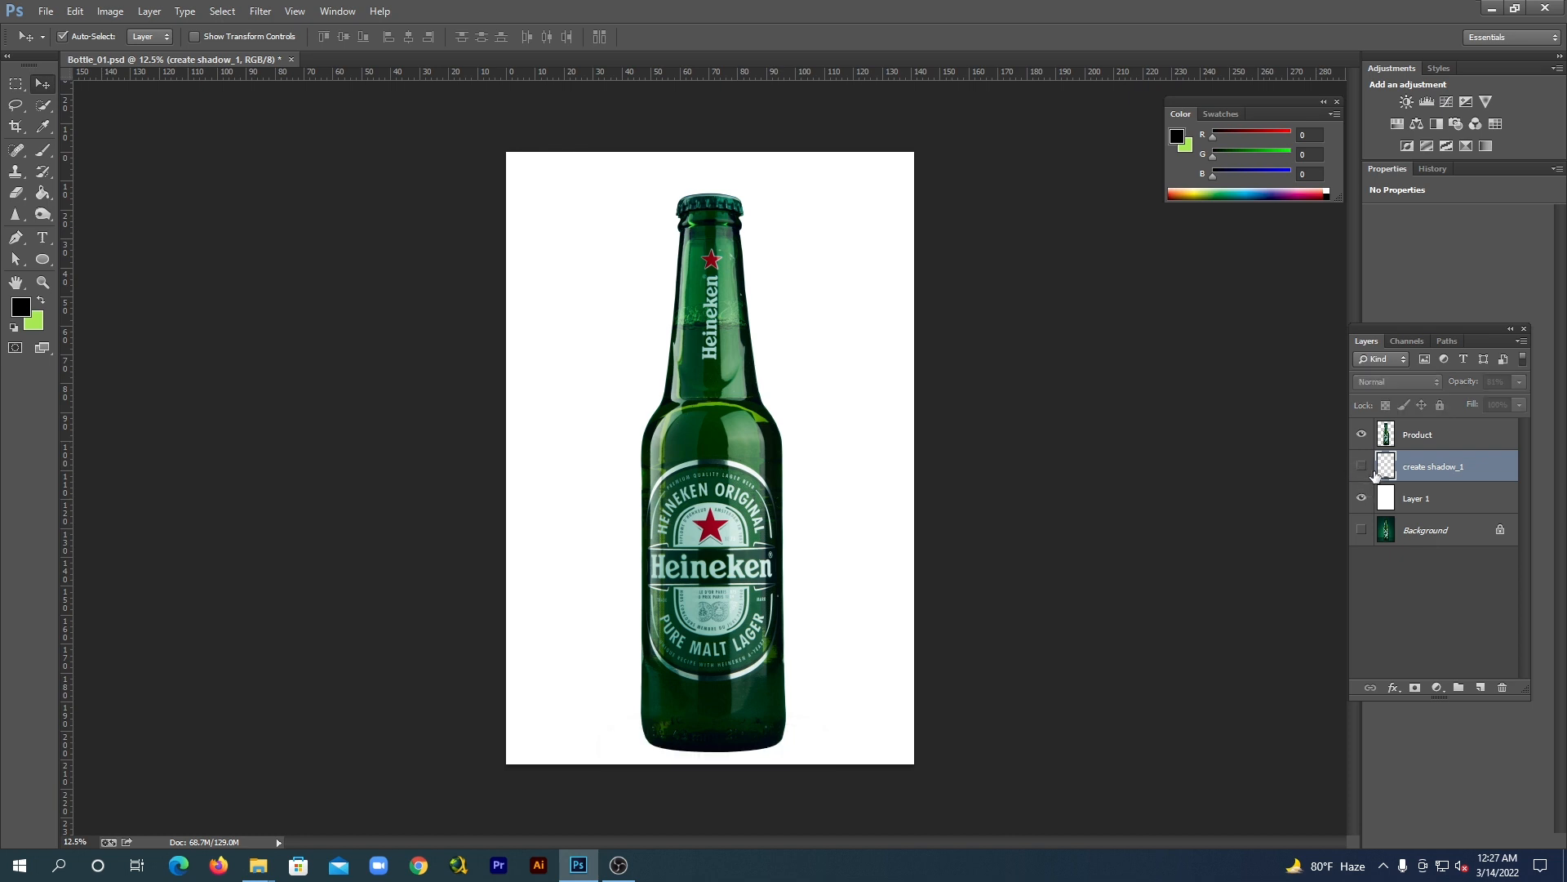
click(1482, 689)
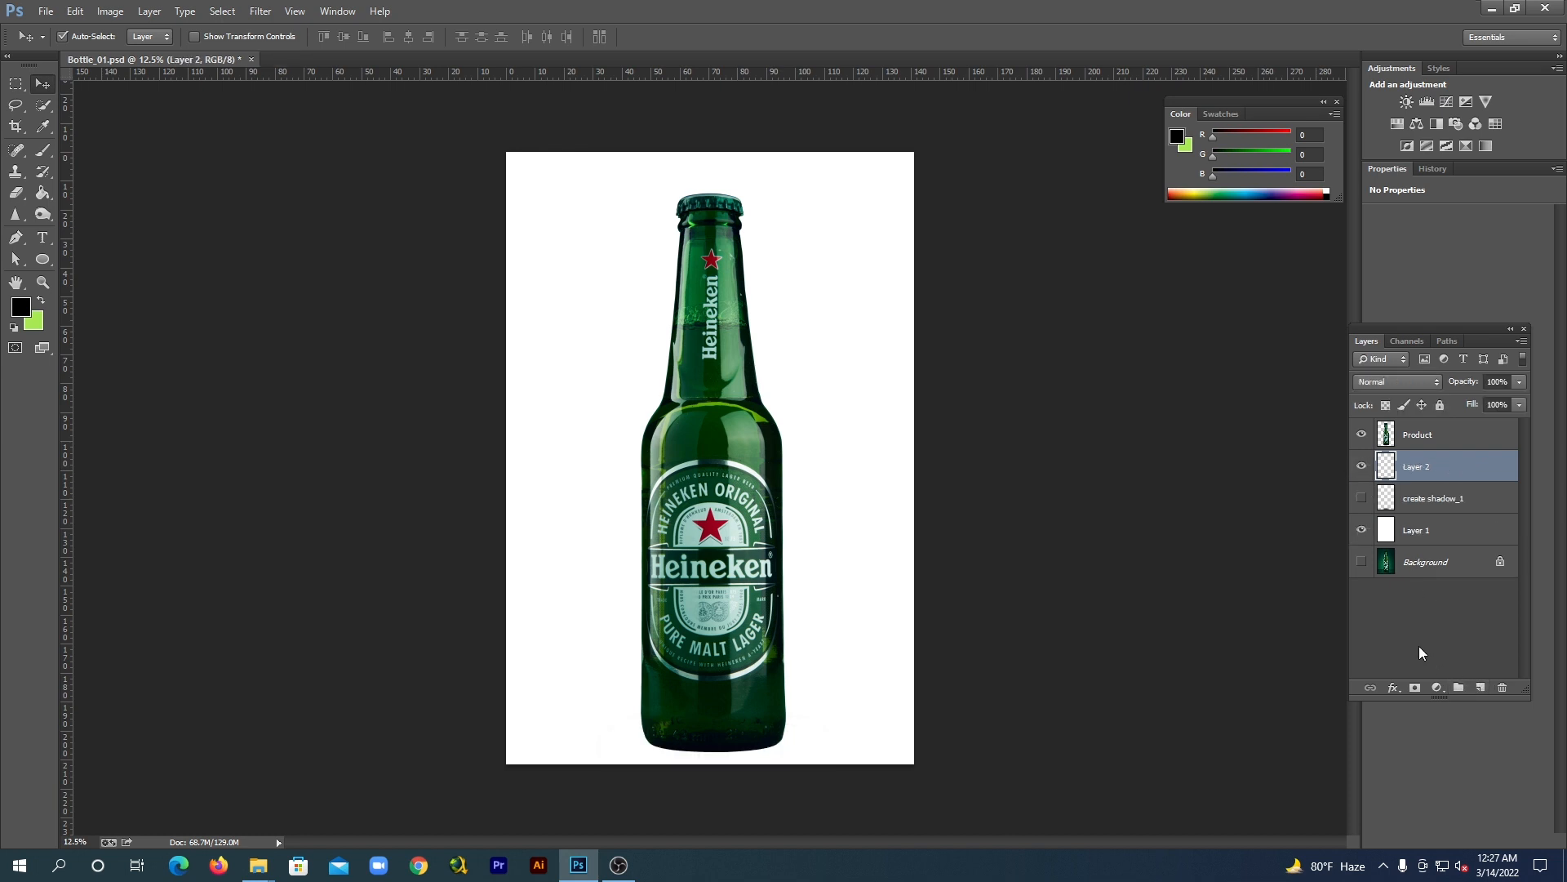
double_click(1420, 467)
text(creat)
key(Return)
Stamp one soft black Brush dab, 2632 px with 0% hardness, on the white area beside the bottle's neck
click(45, 152)
click(144, 150)
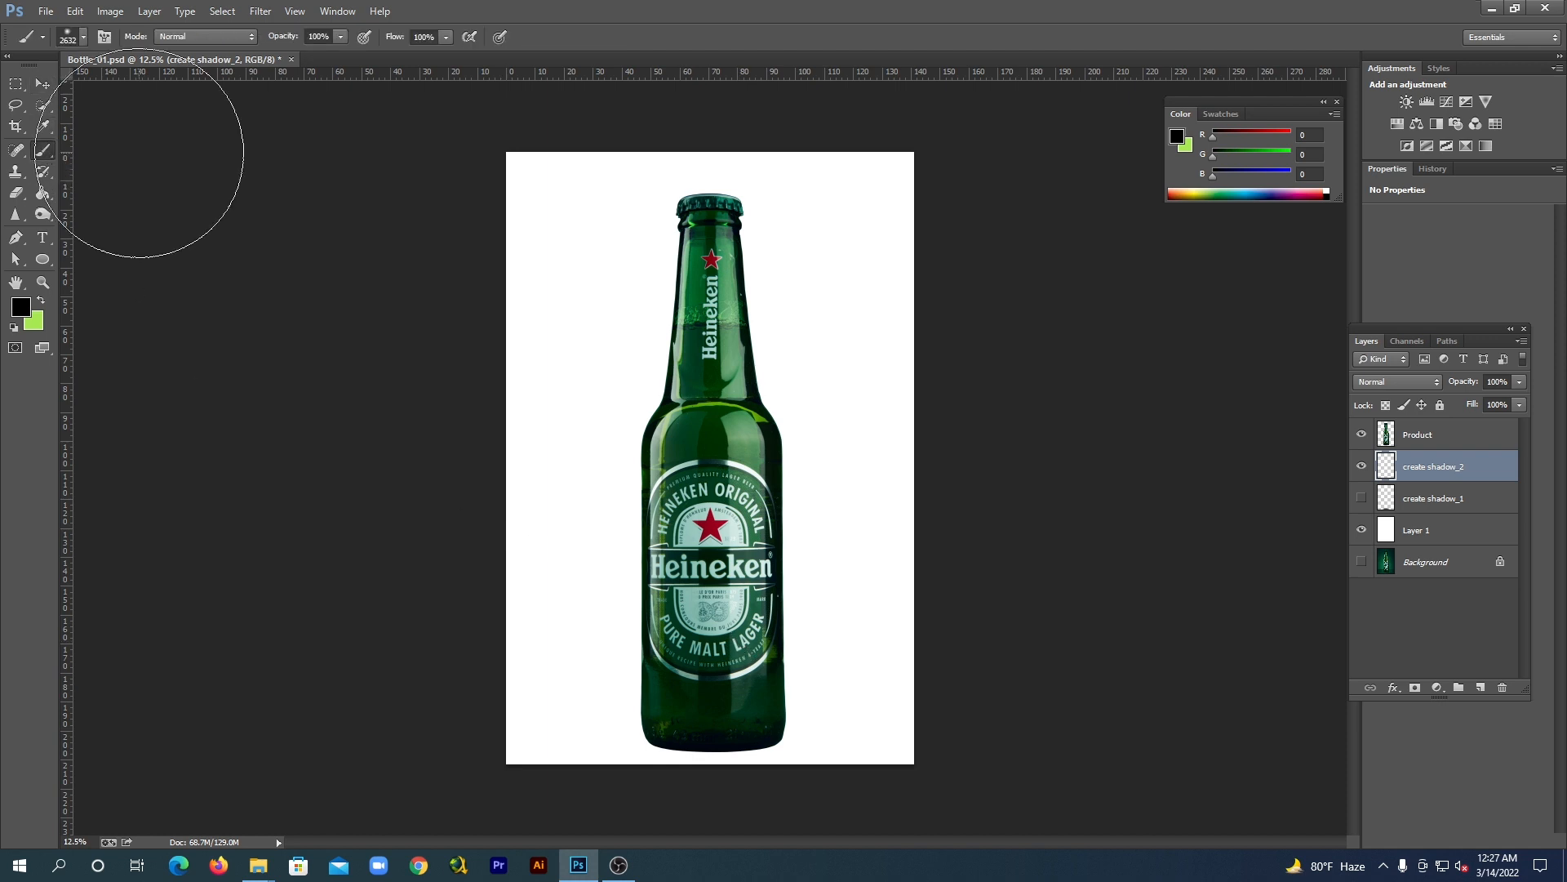
click(82, 37)
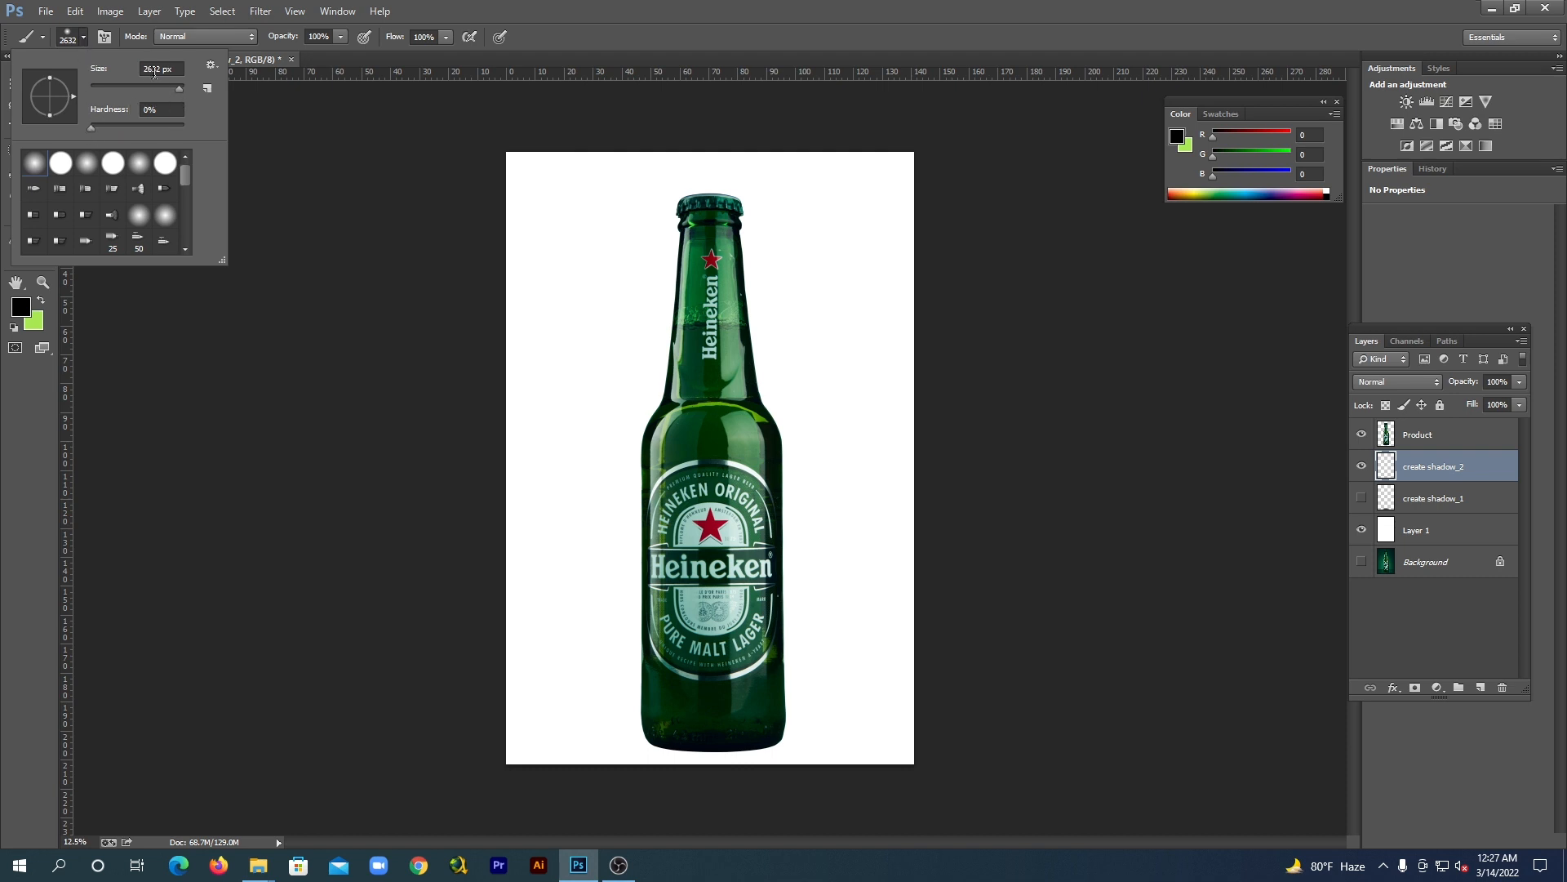
click(472, 8)
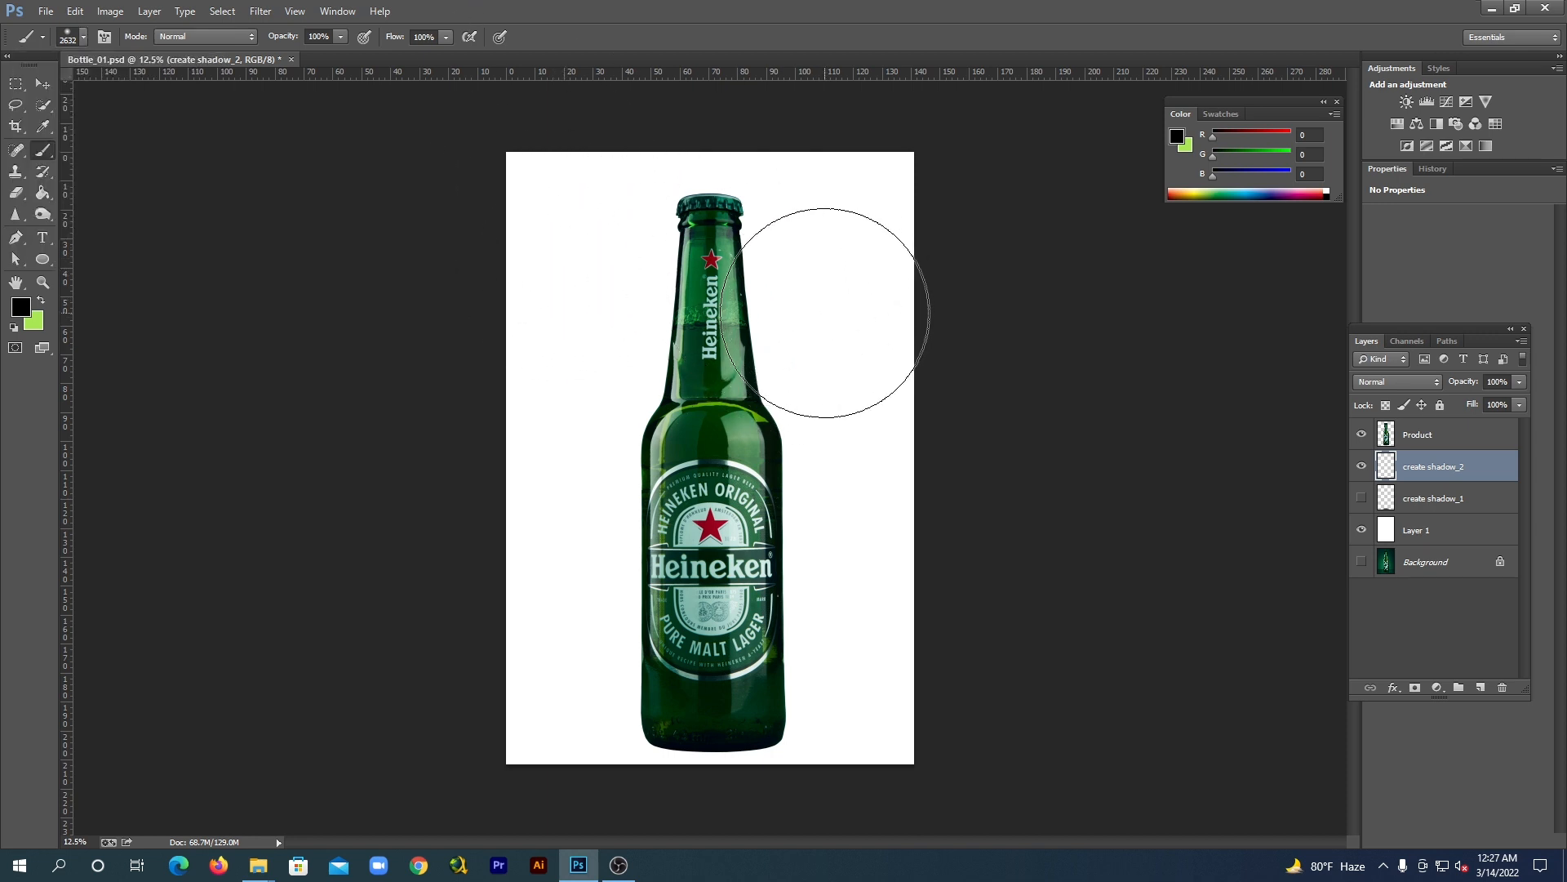
click(823, 313)
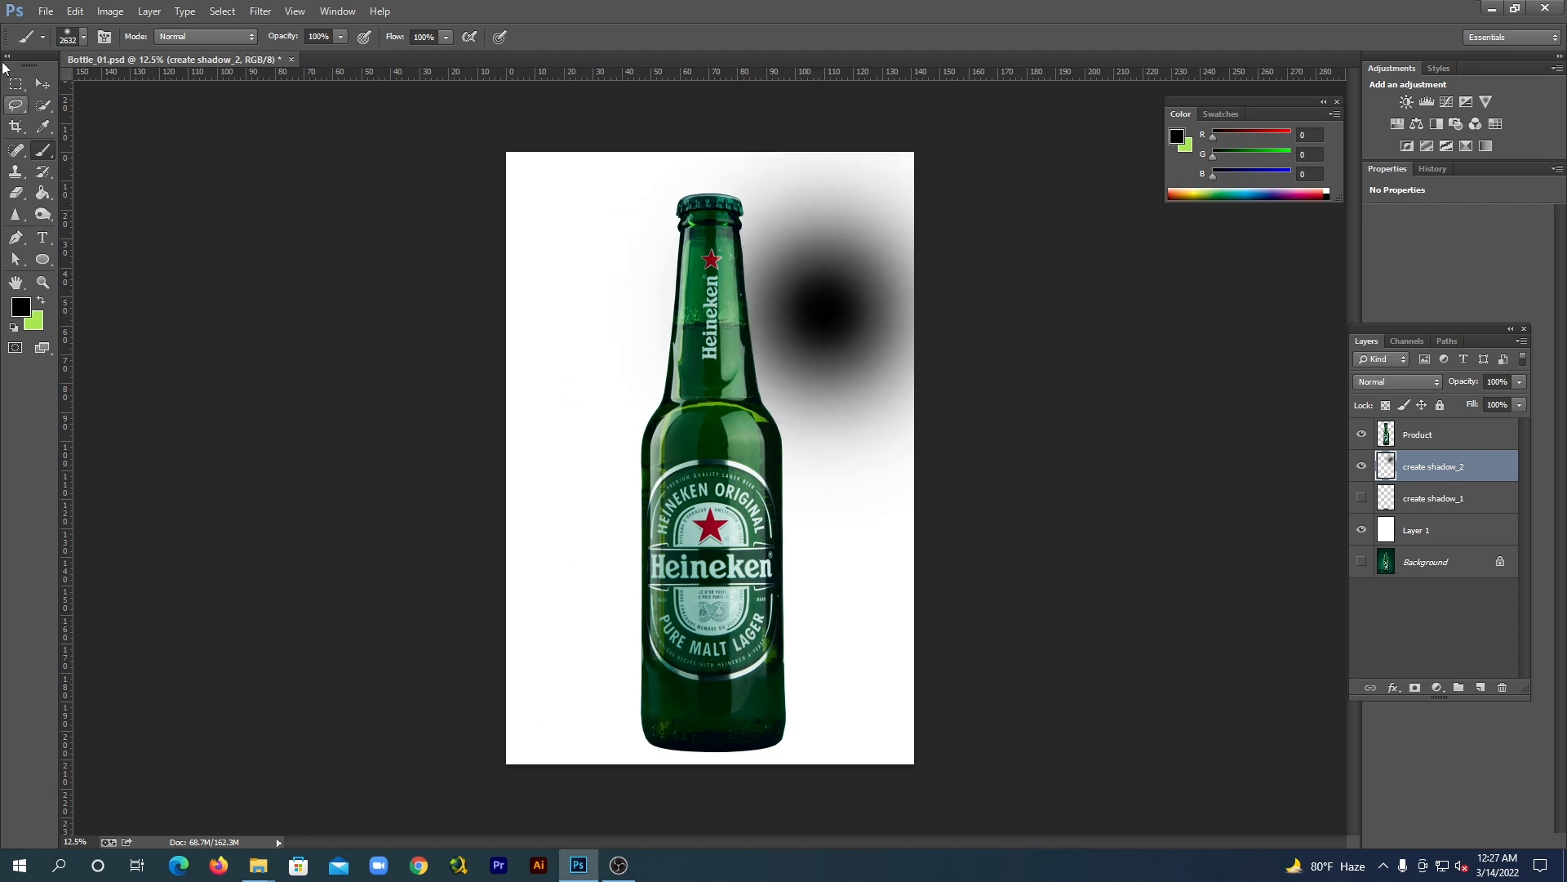
Move the black dab under the bottle's base and flatten it to about 93% width and 24% height with Free Transform
click(41, 85)
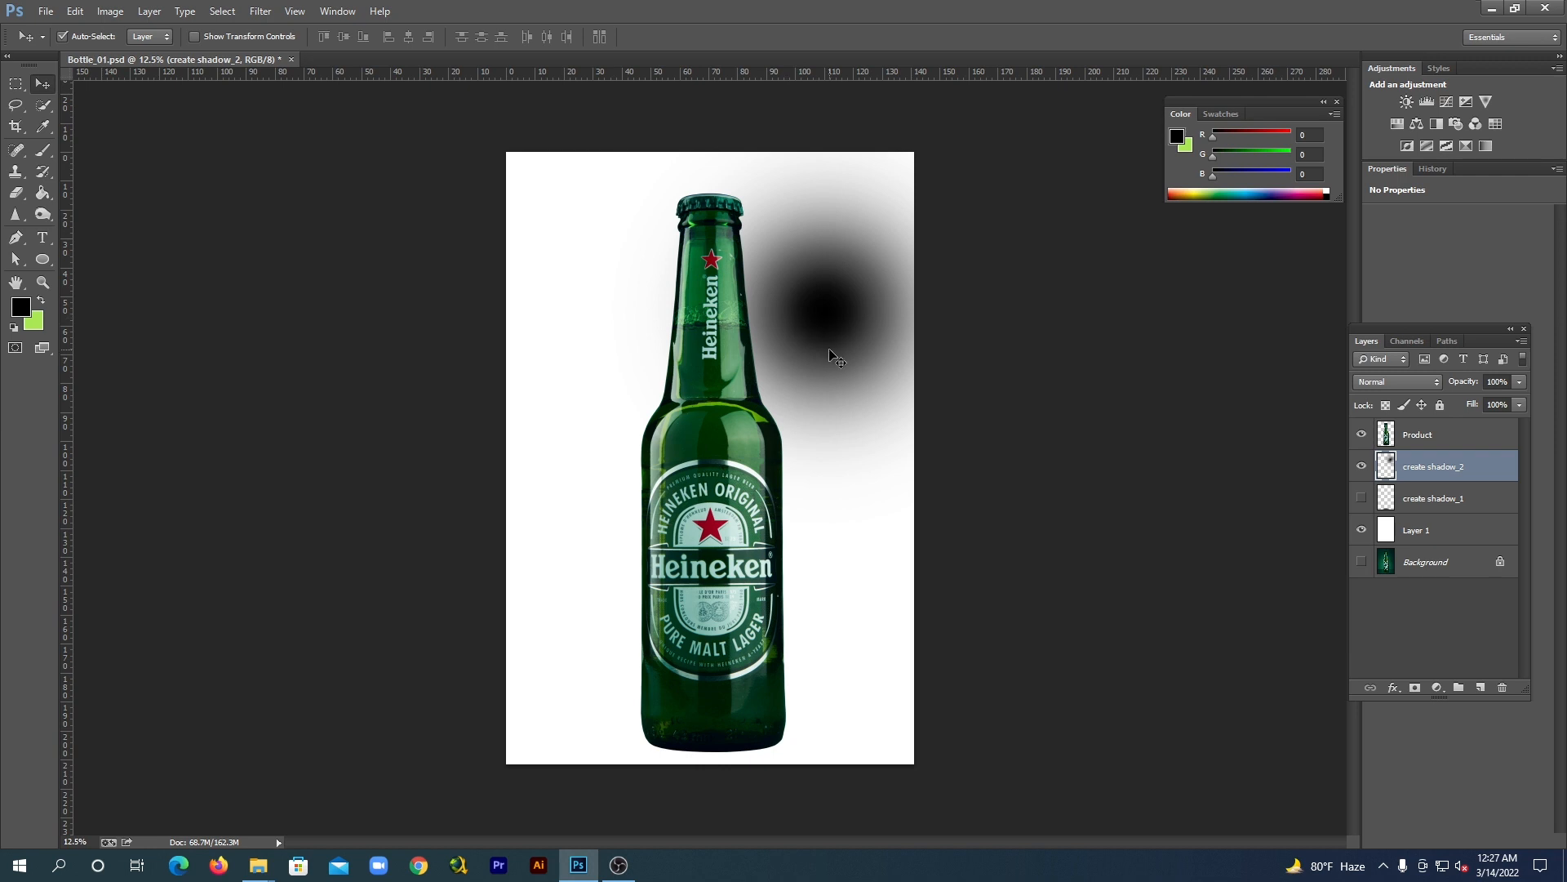
drag(832, 312, 732, 751)
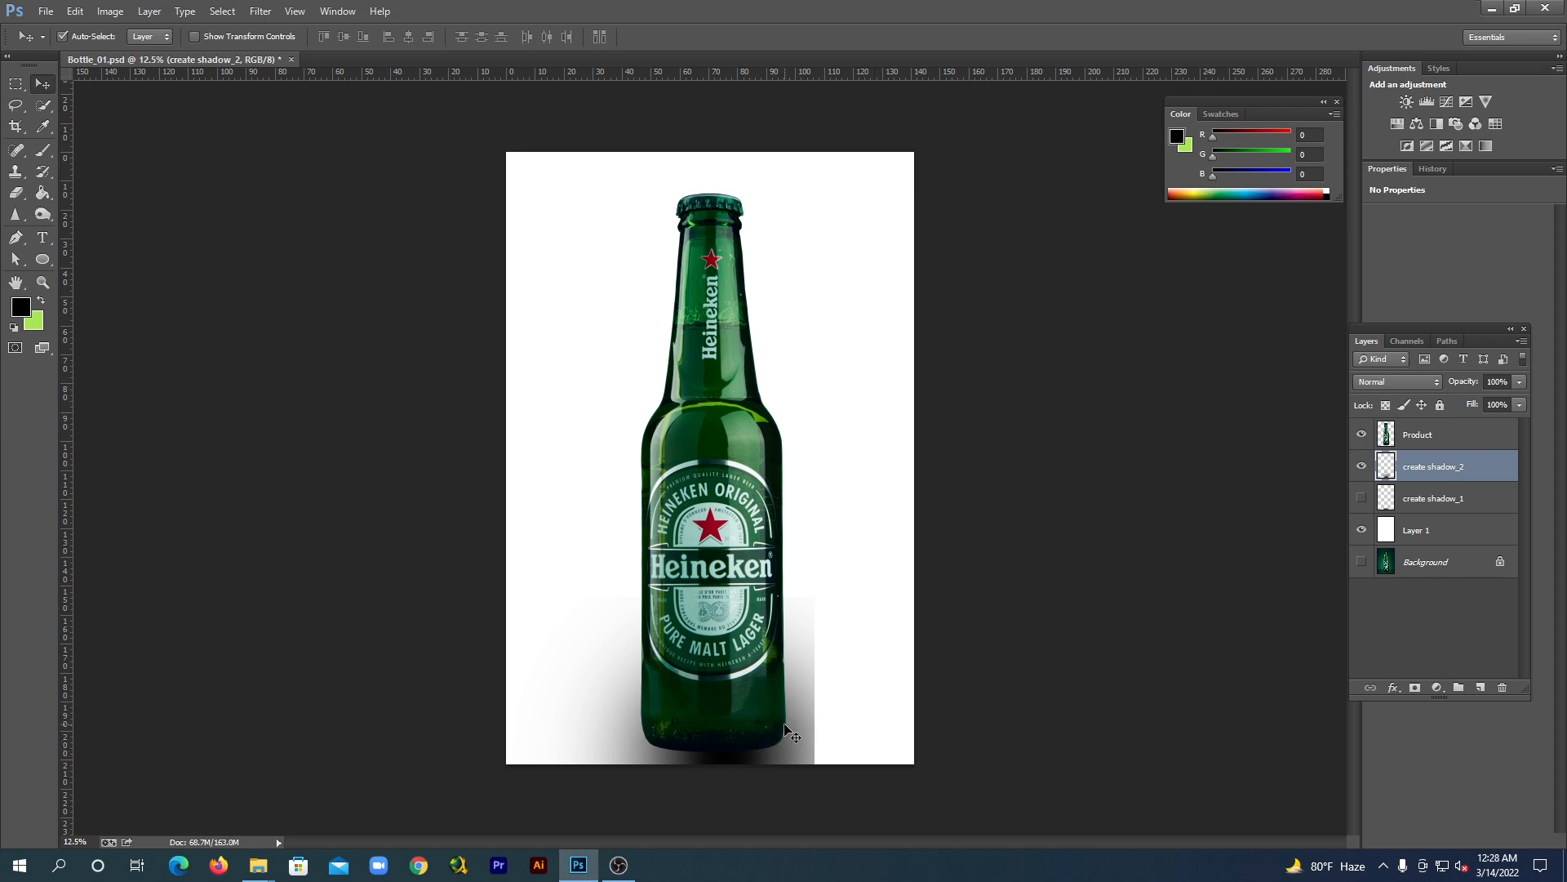
key(ctrl+t)
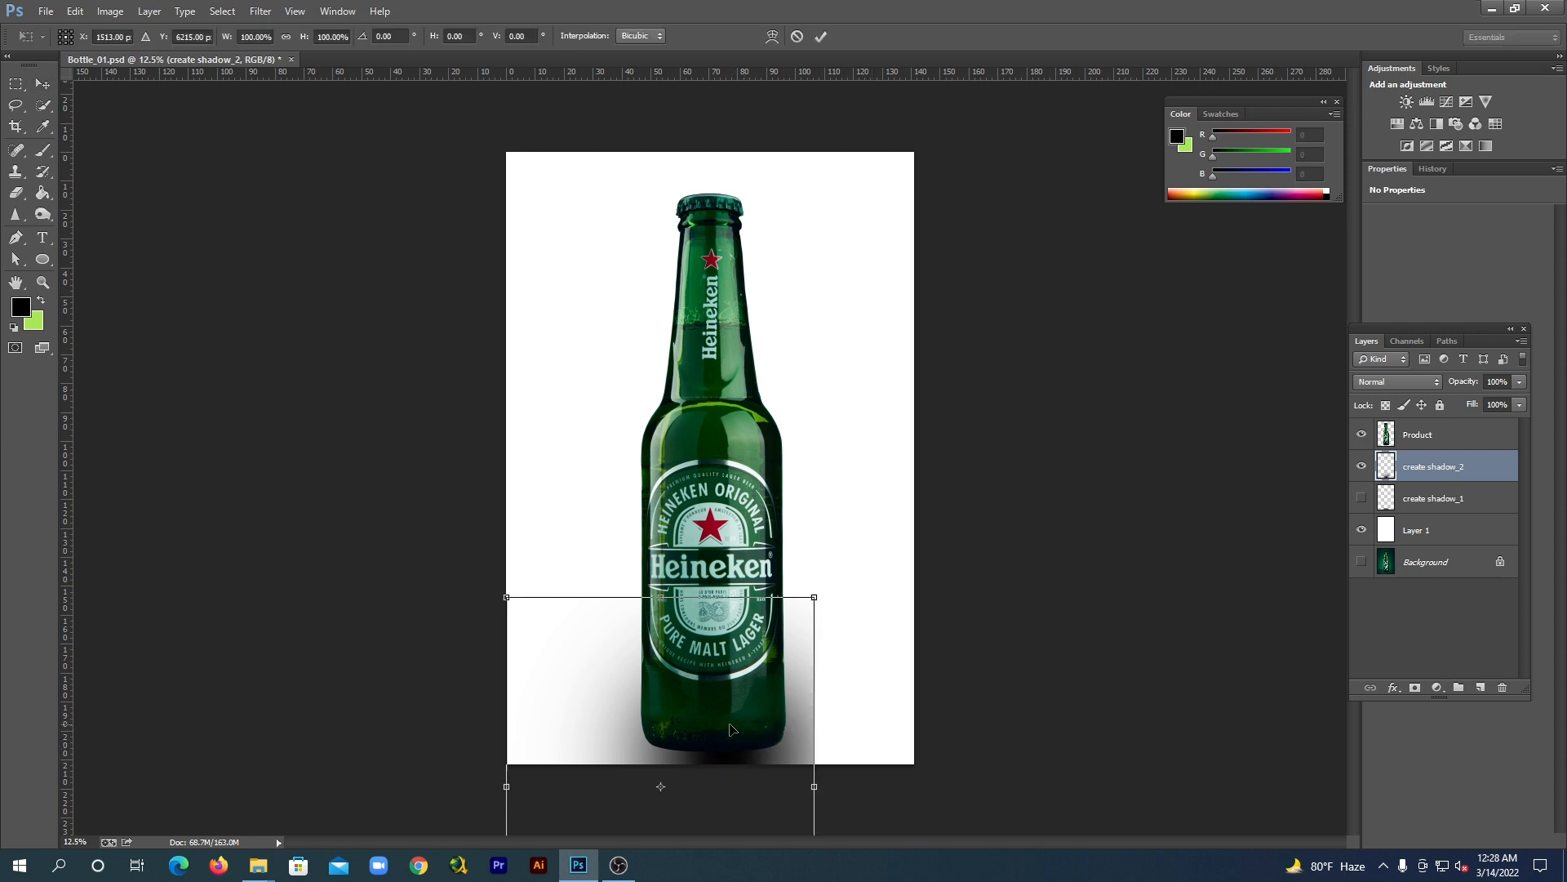
mouse_move(507, 785)
mouse_down()
mouse_move(612, 785)
mouse_move(497, 774)
mouse_up()
mouse_move(656, 597)
mouse_down()
mouse_move(668, 744)
mouse_move(675, 666)
mouse_move(647, 680)
mouse_move(668, 580)
mouse_up()
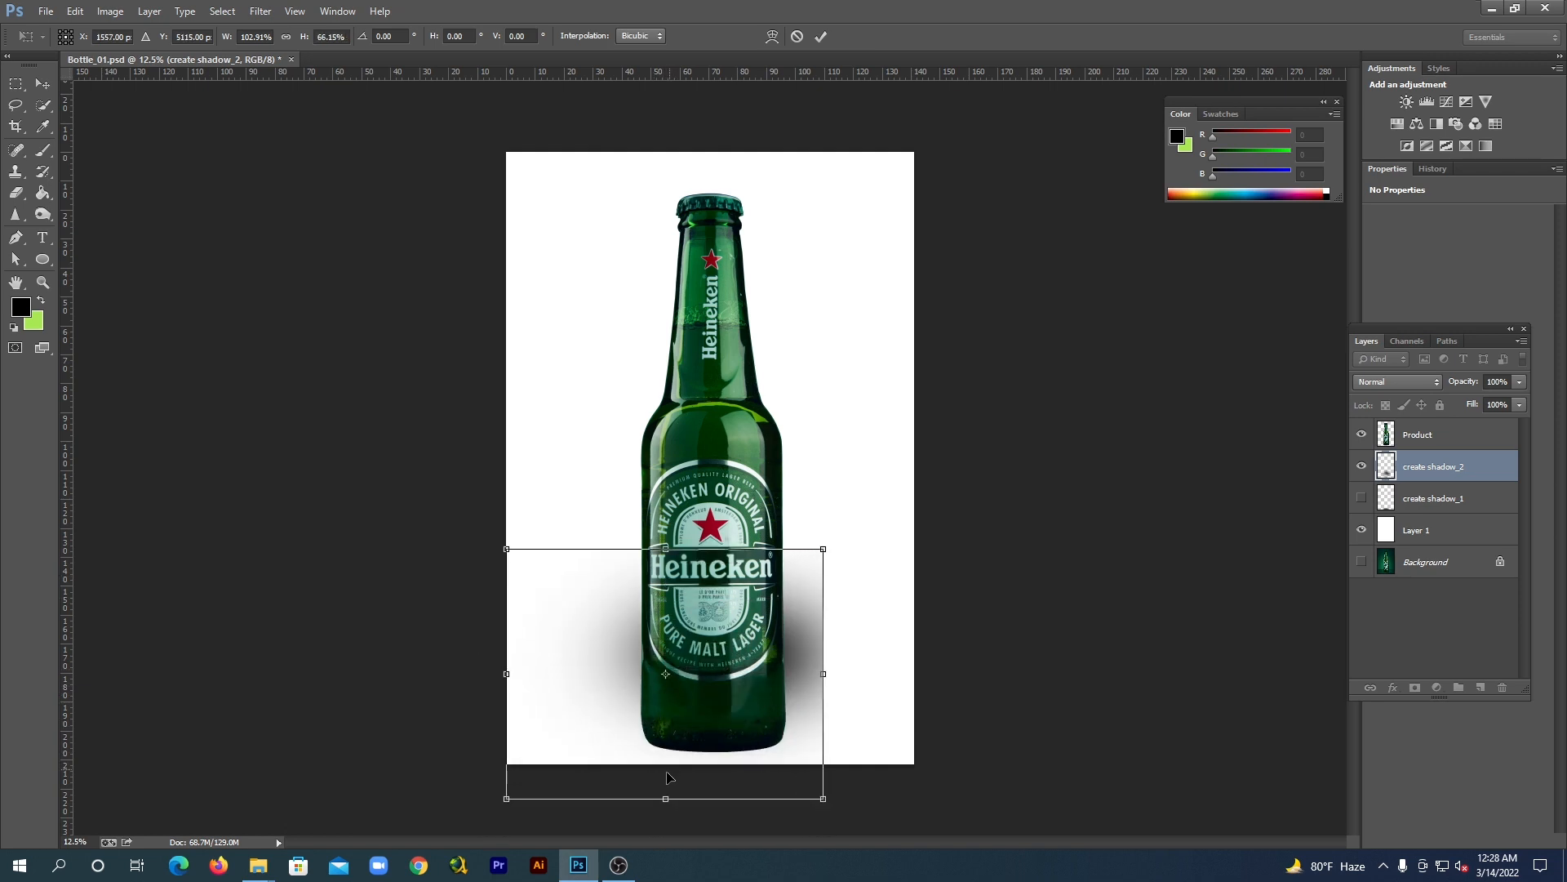
drag(665, 799, 700, 753)
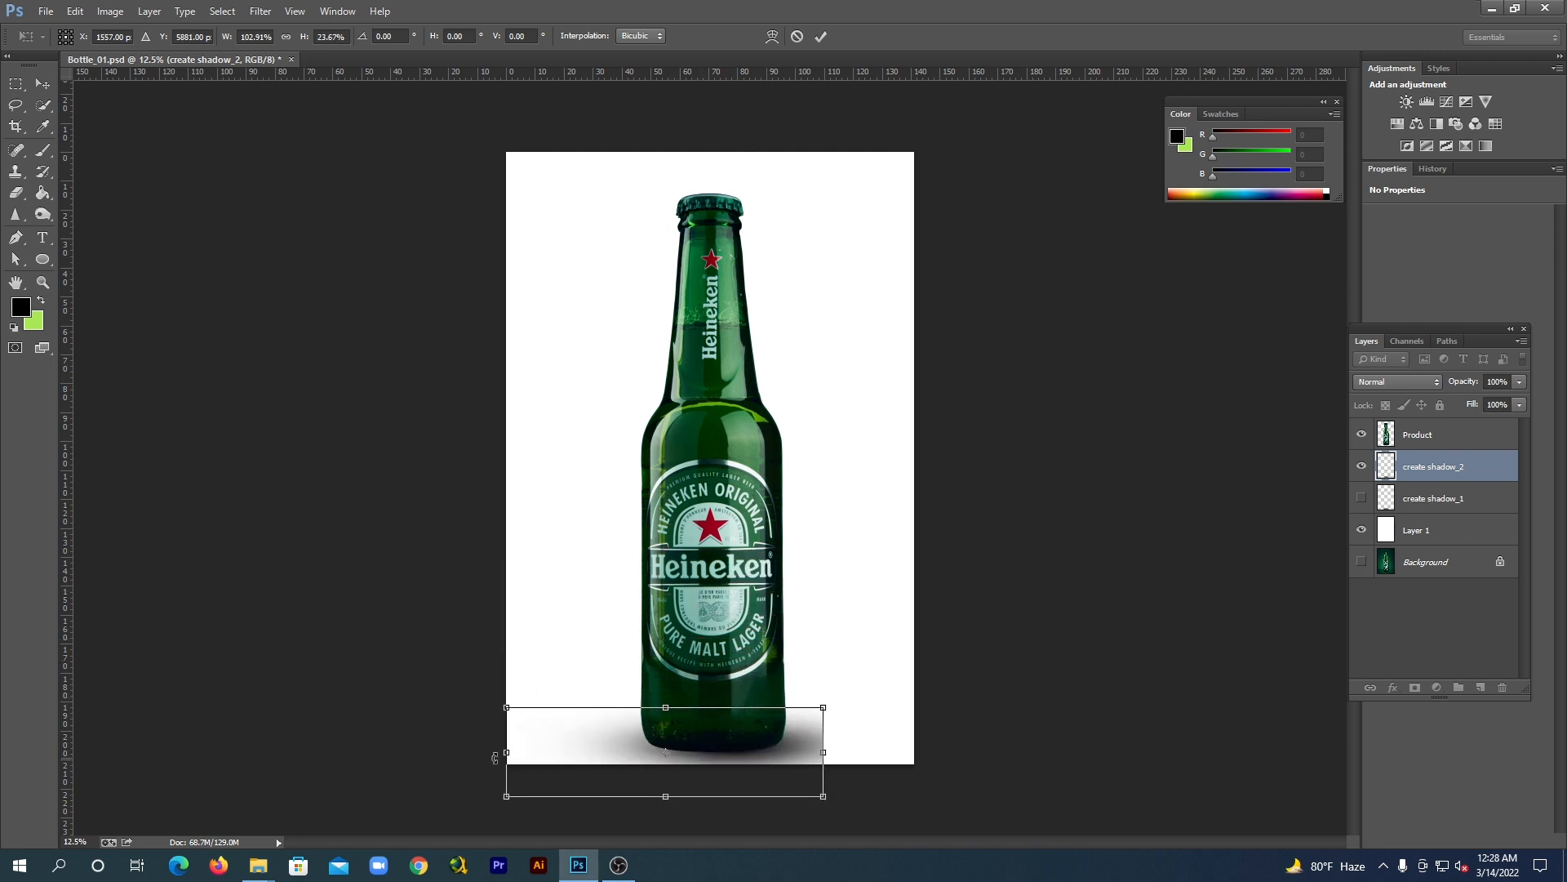
drag(504, 751, 630, 758)
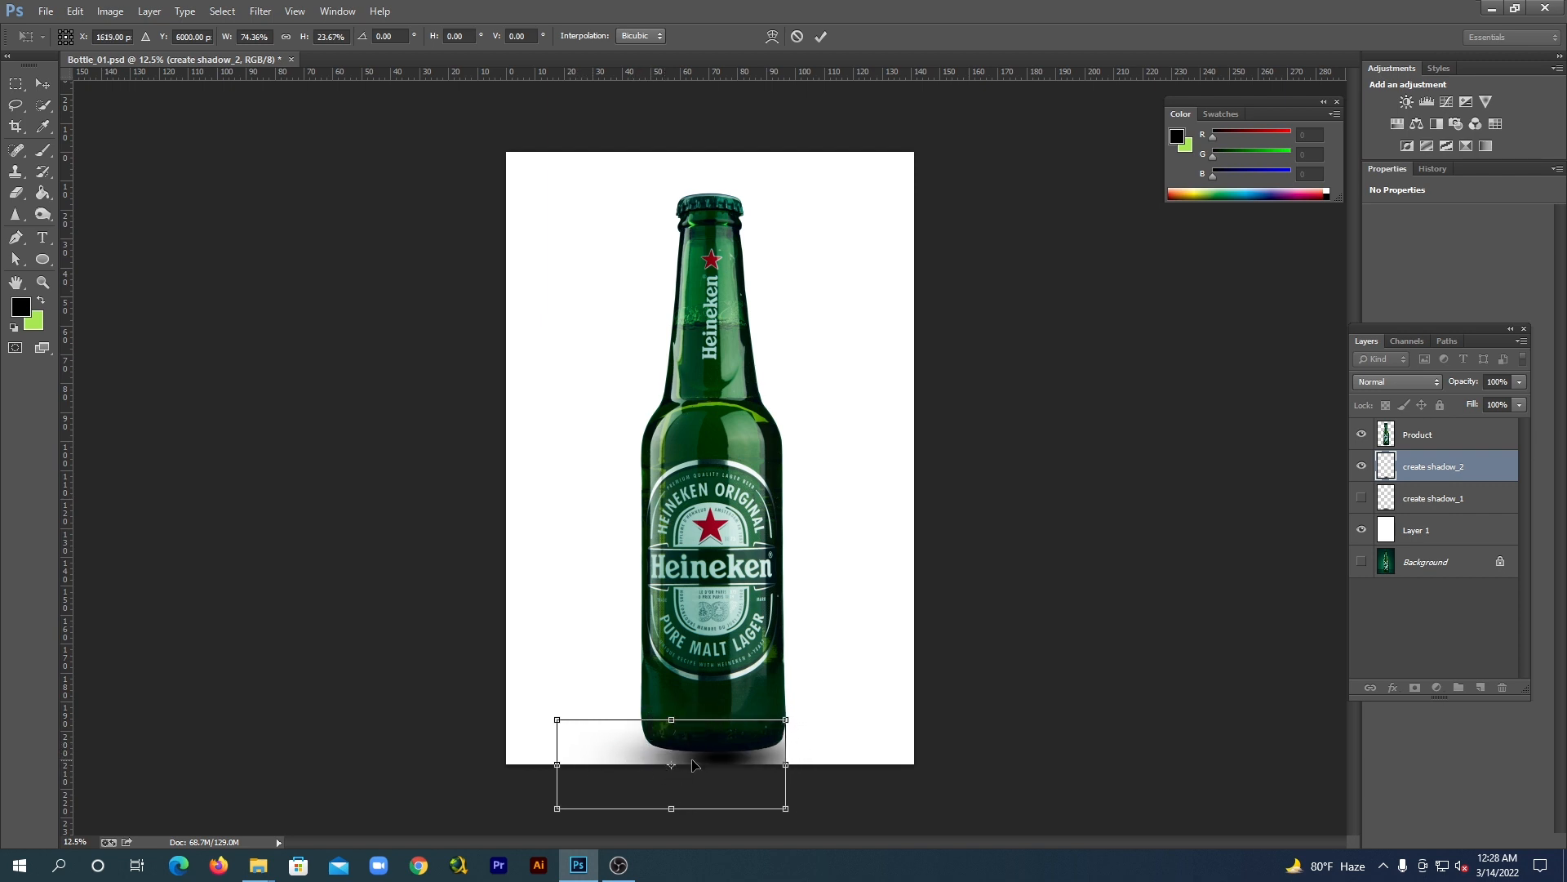
drag(554, 764, 506, 764)
mouse_move(786, 761)
mouse_down()
mouse_move(820, 763)
mouse_move(794, 763)
mouse_up()
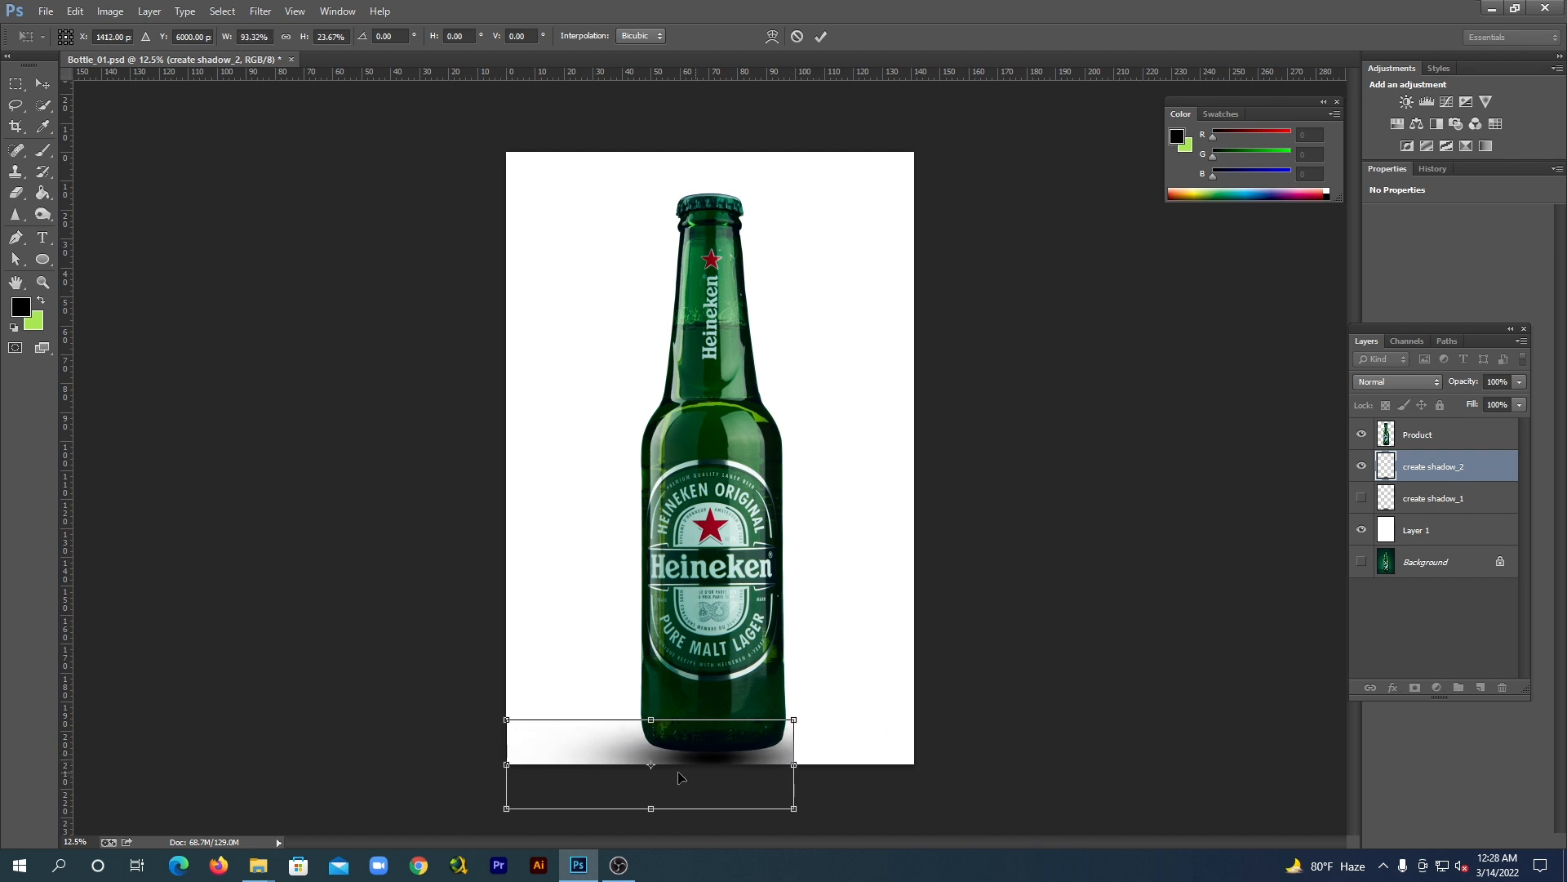
click(38, 81)
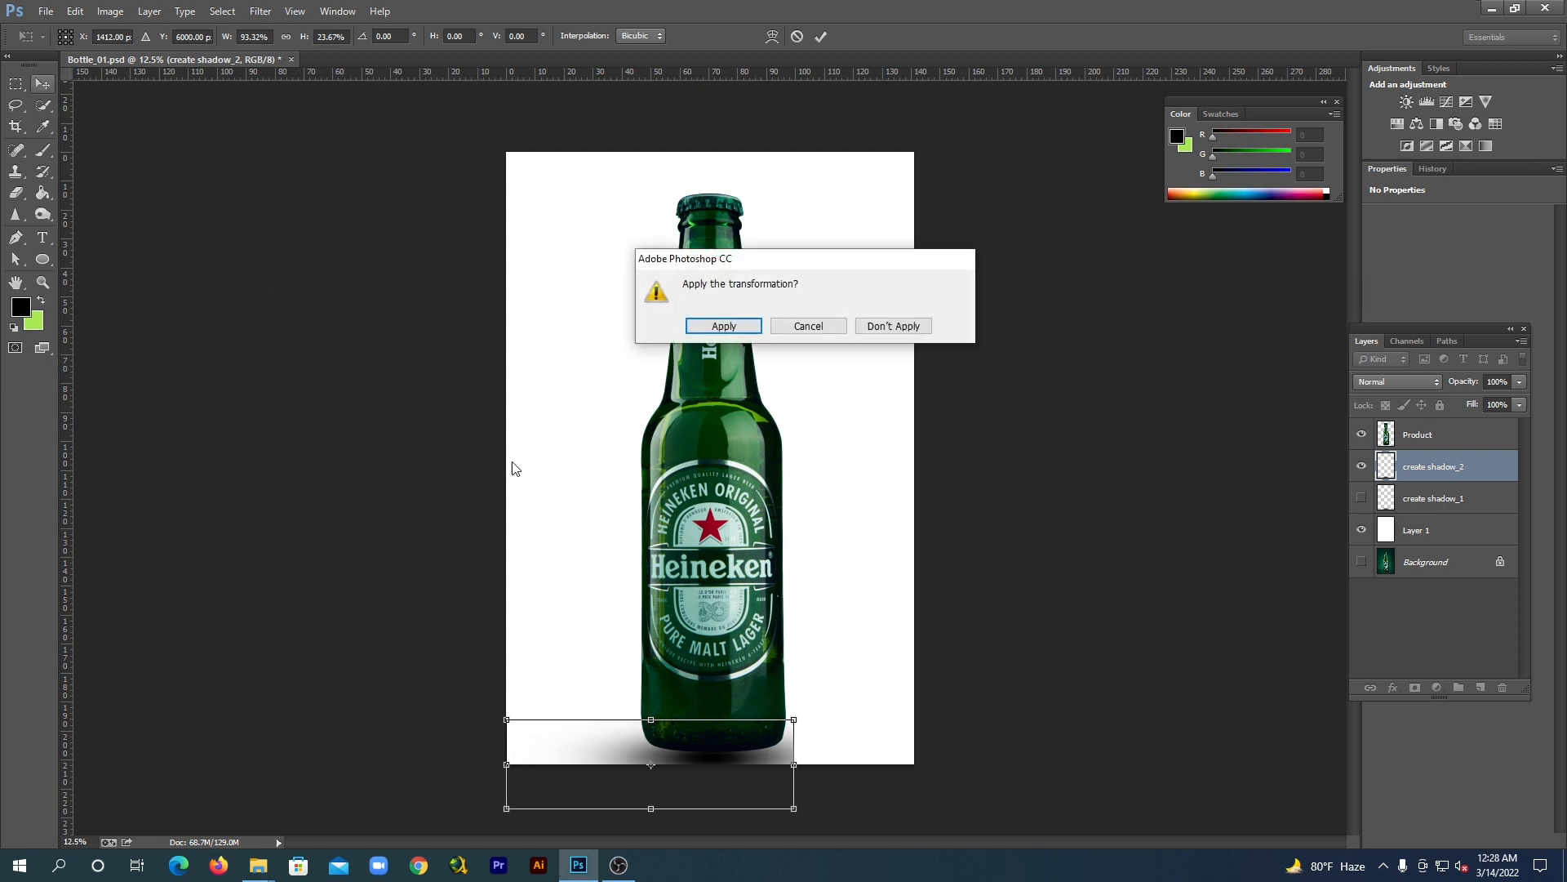
click(723, 325)
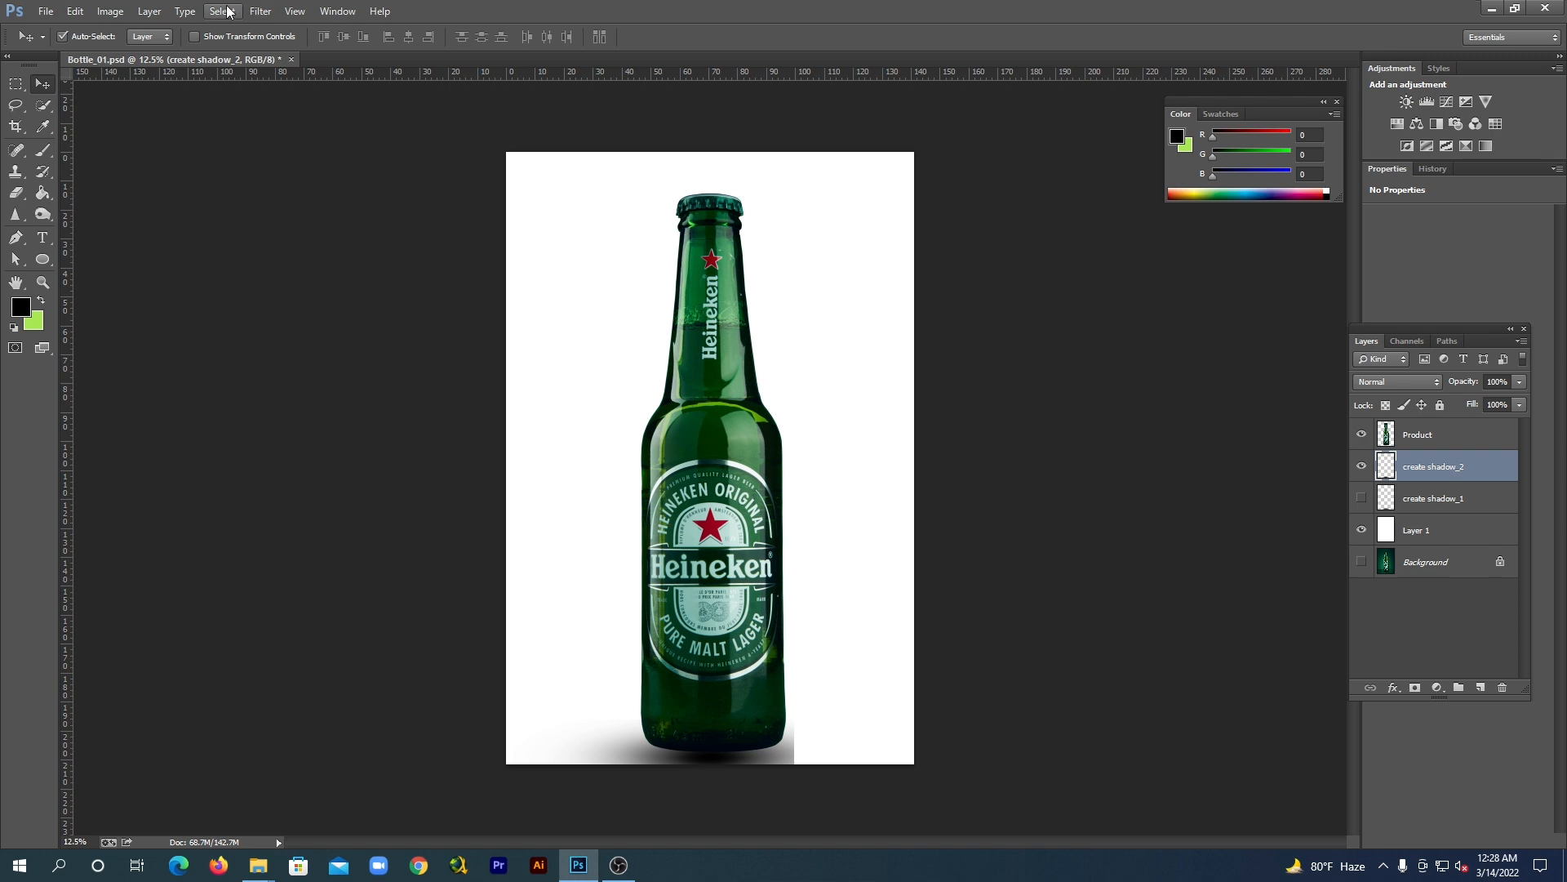
Apply a Gaussian Blur with a radius of about 103 pixels to the create shadow_2 layer
click(262, 11)
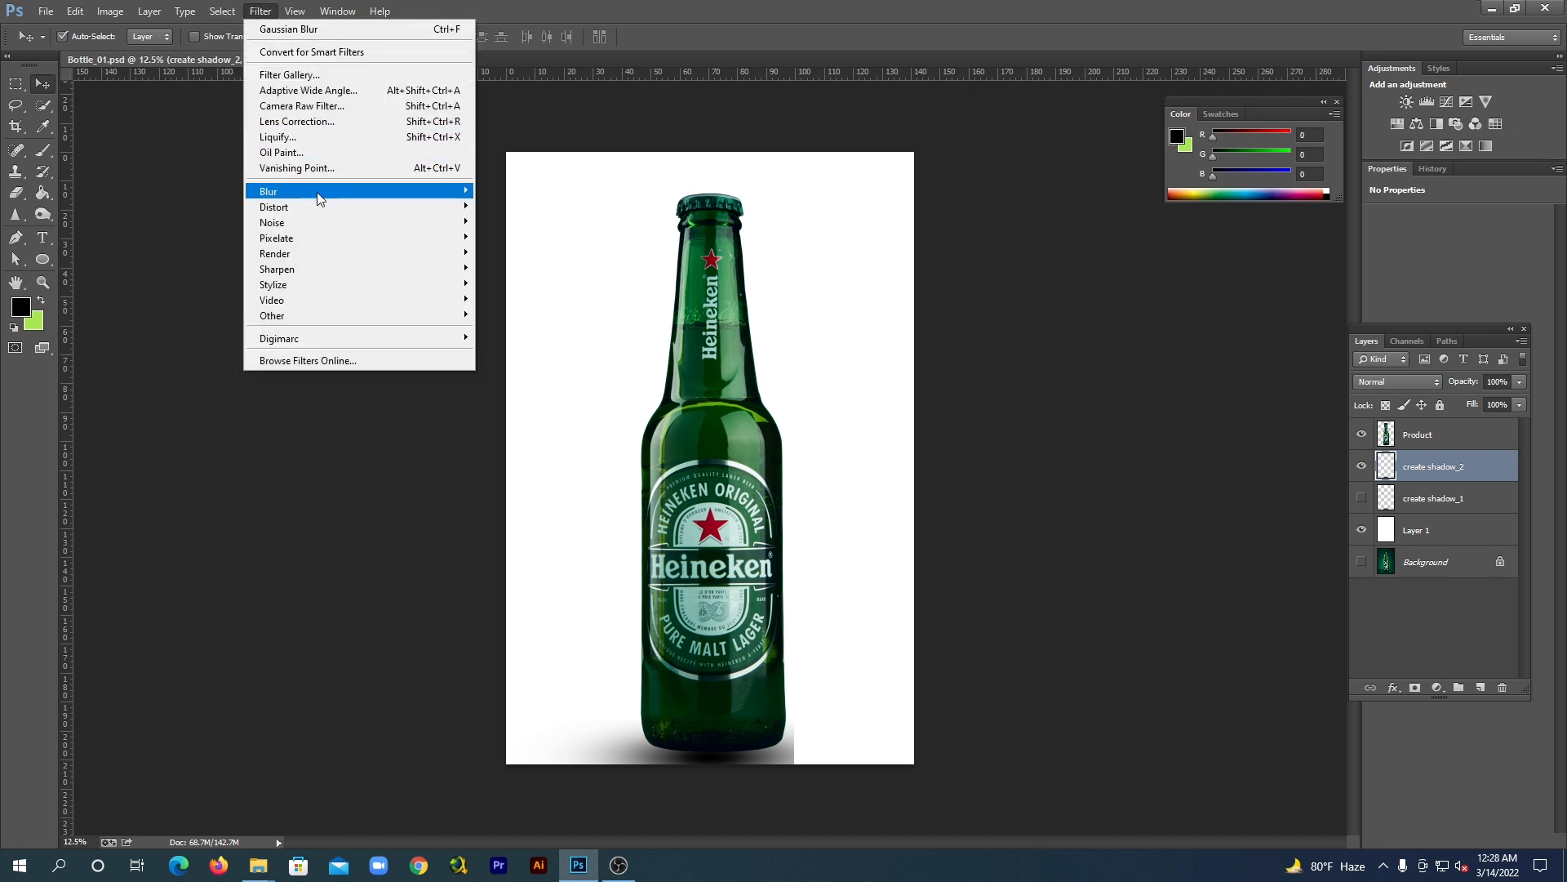
mouse_move(324, 196)
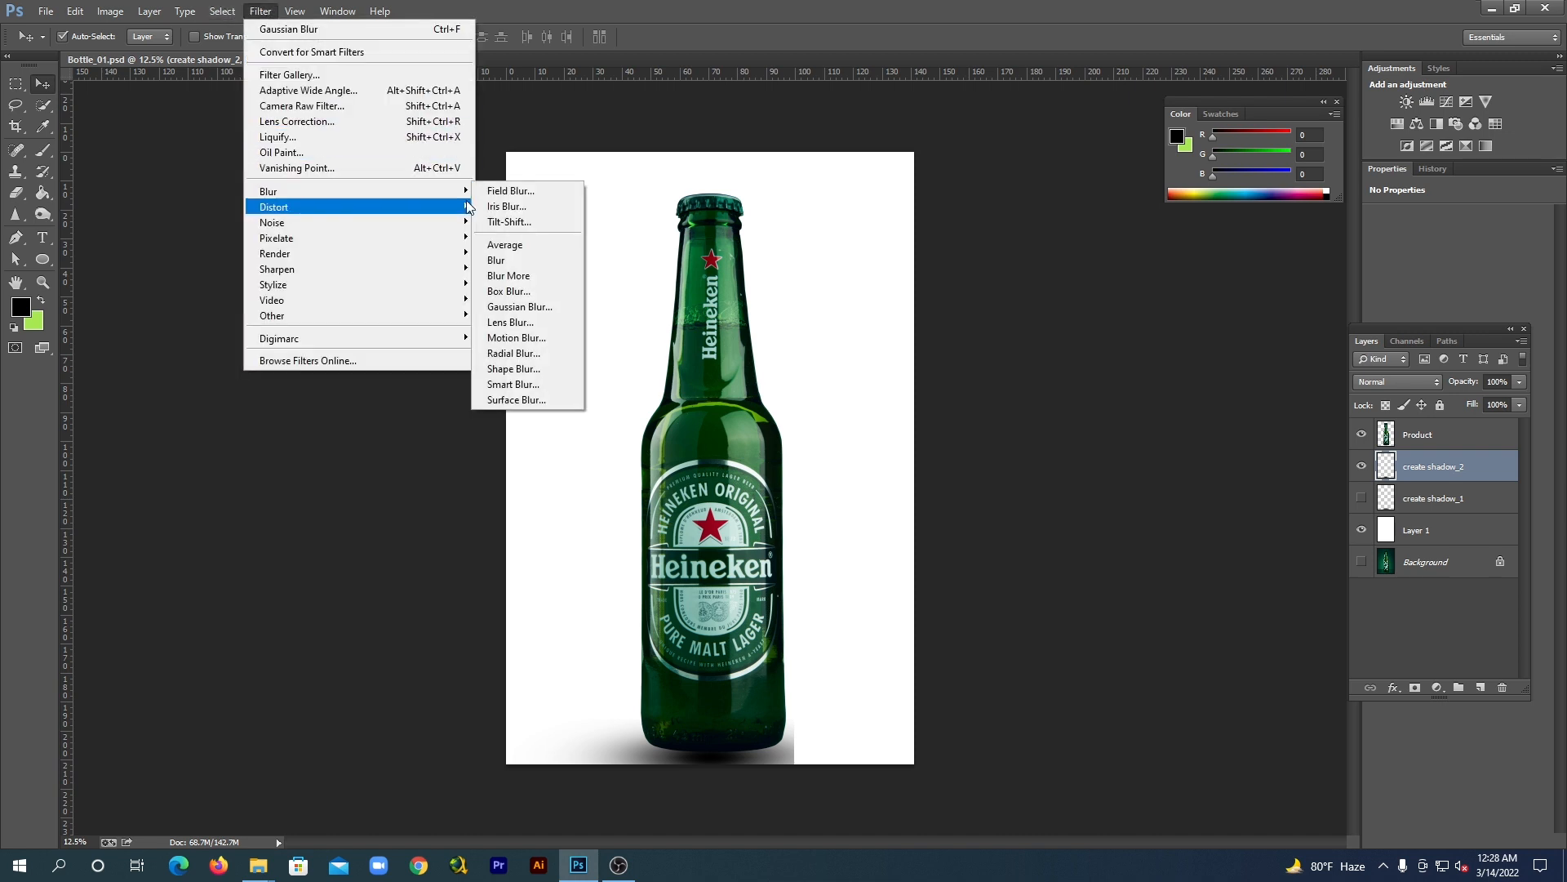
click(528, 312)
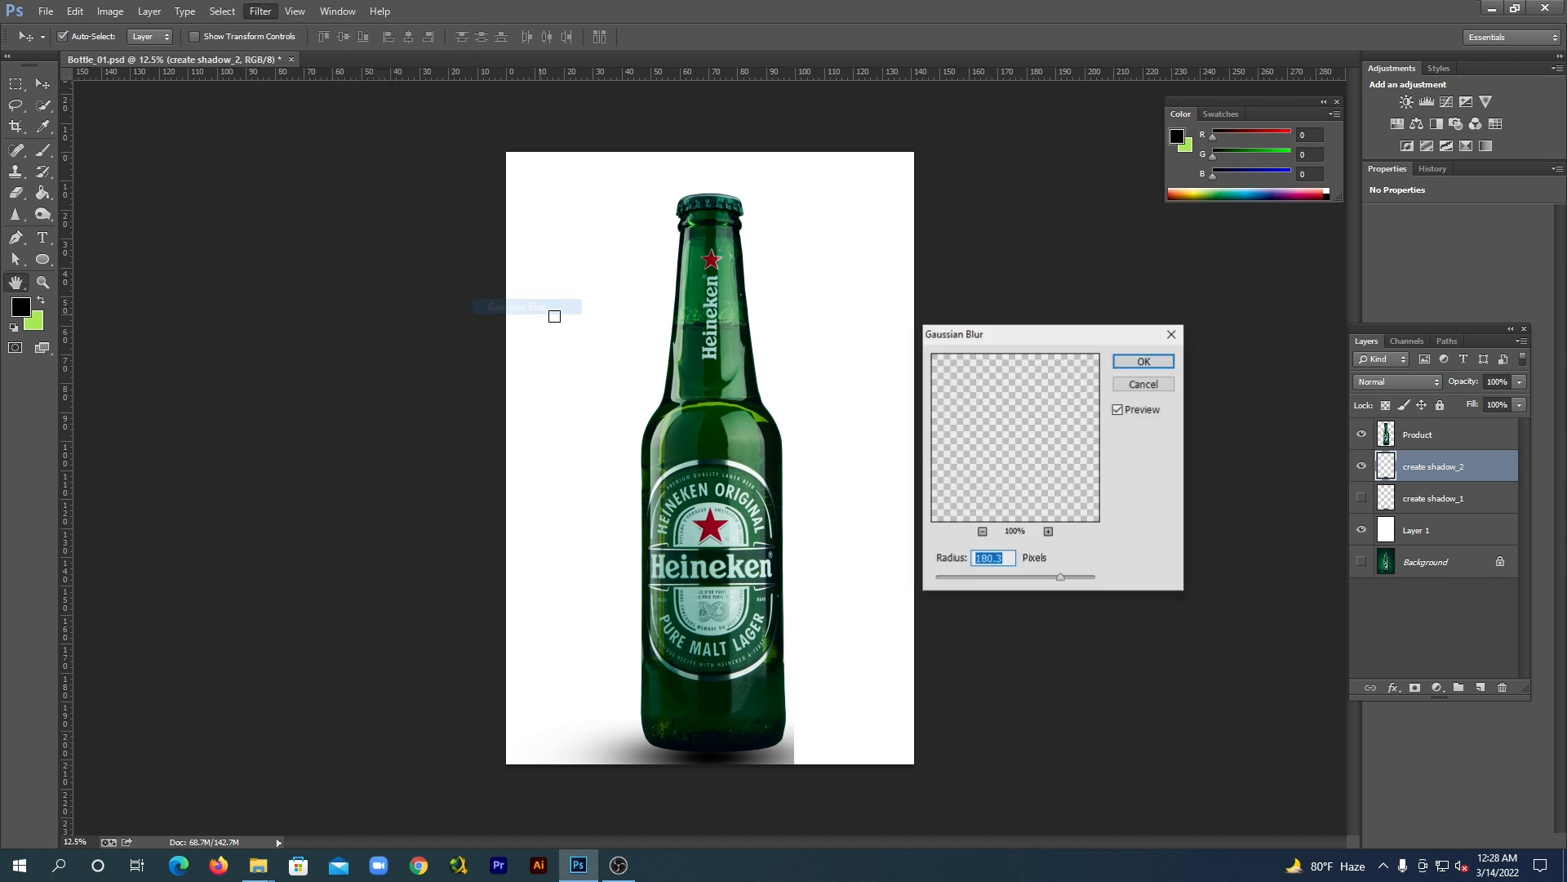
click(983, 531)
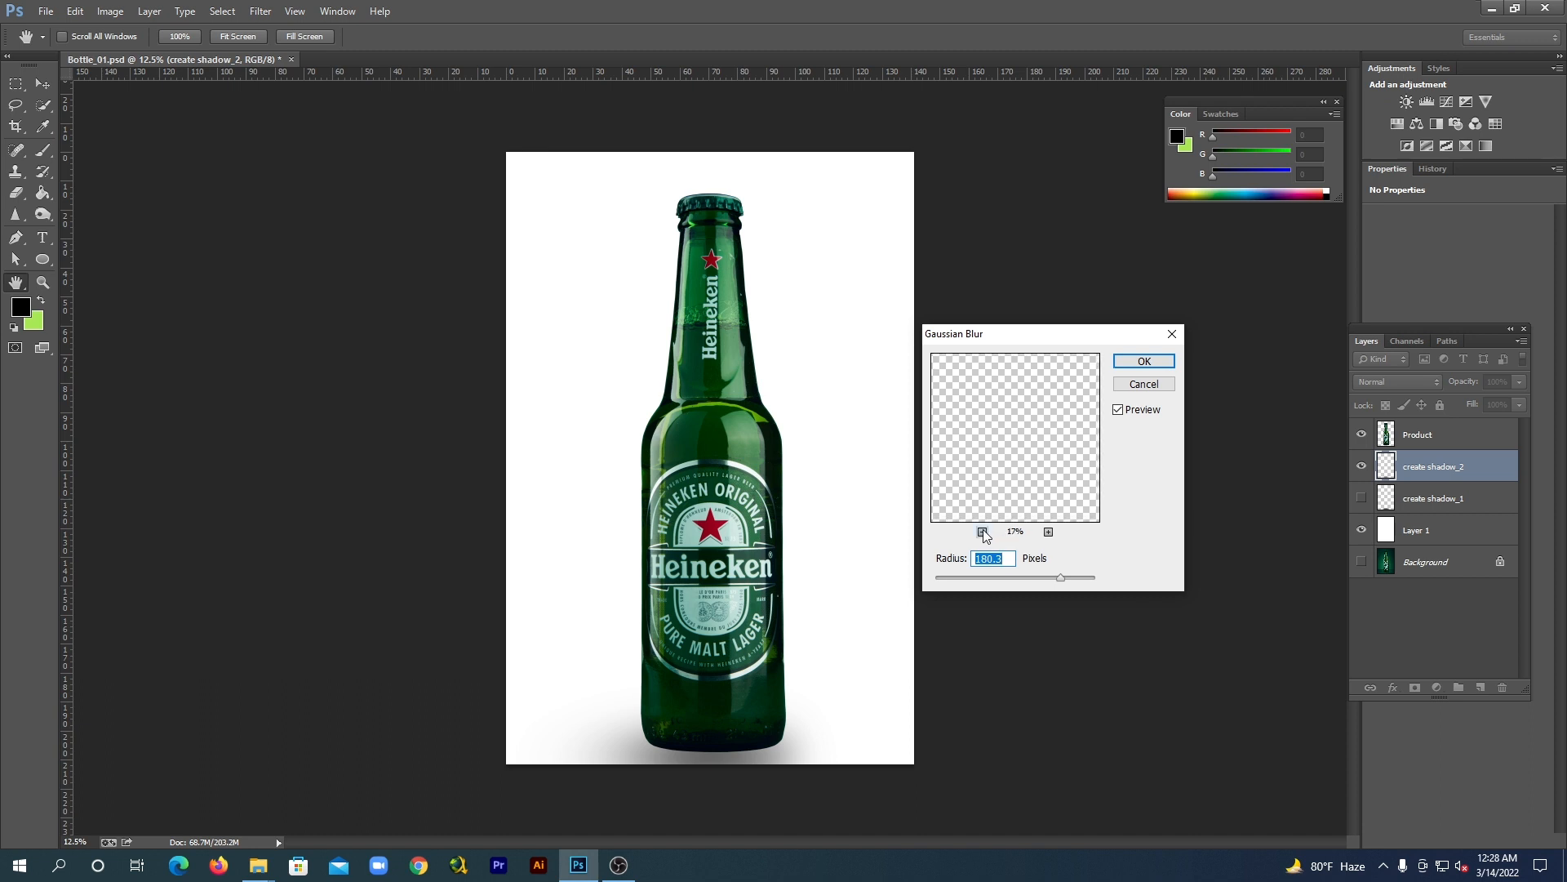
click(983, 532)
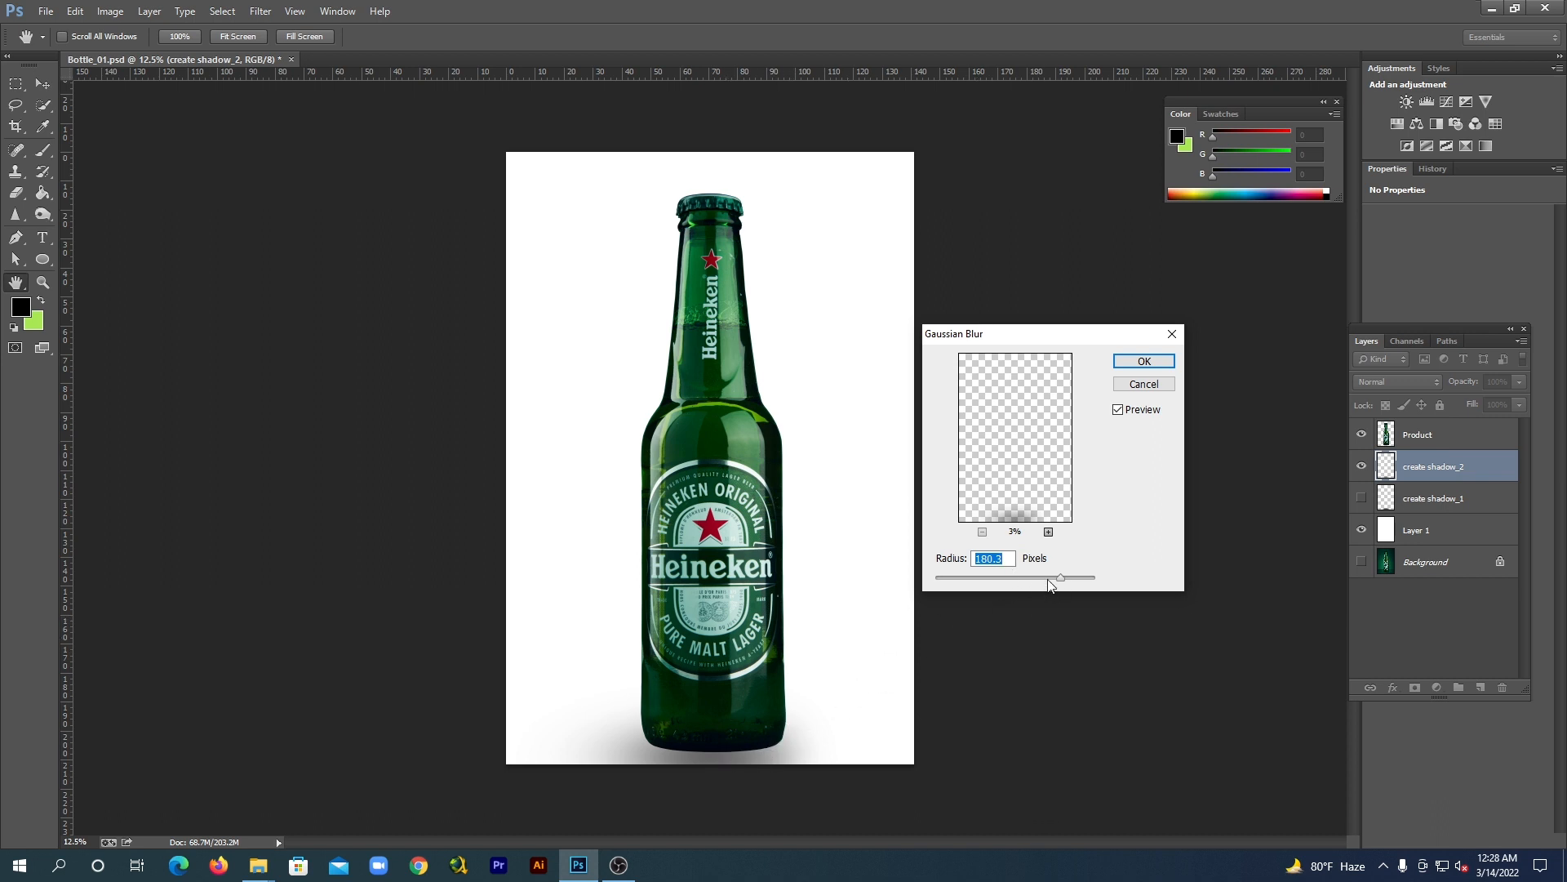
drag(1051, 583, 1039, 577)
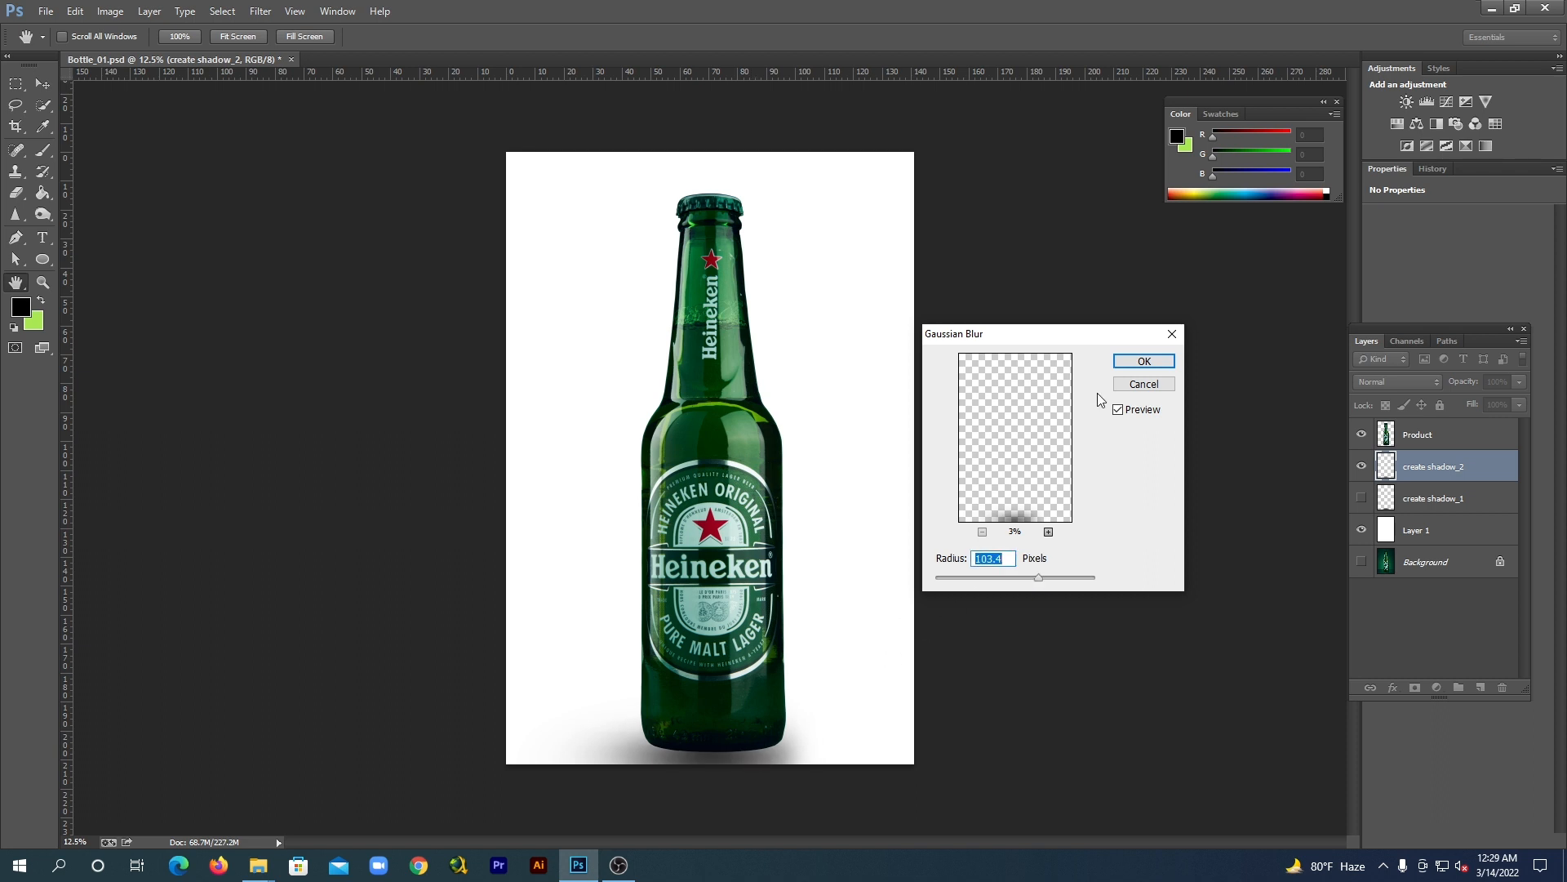
click(1142, 361)
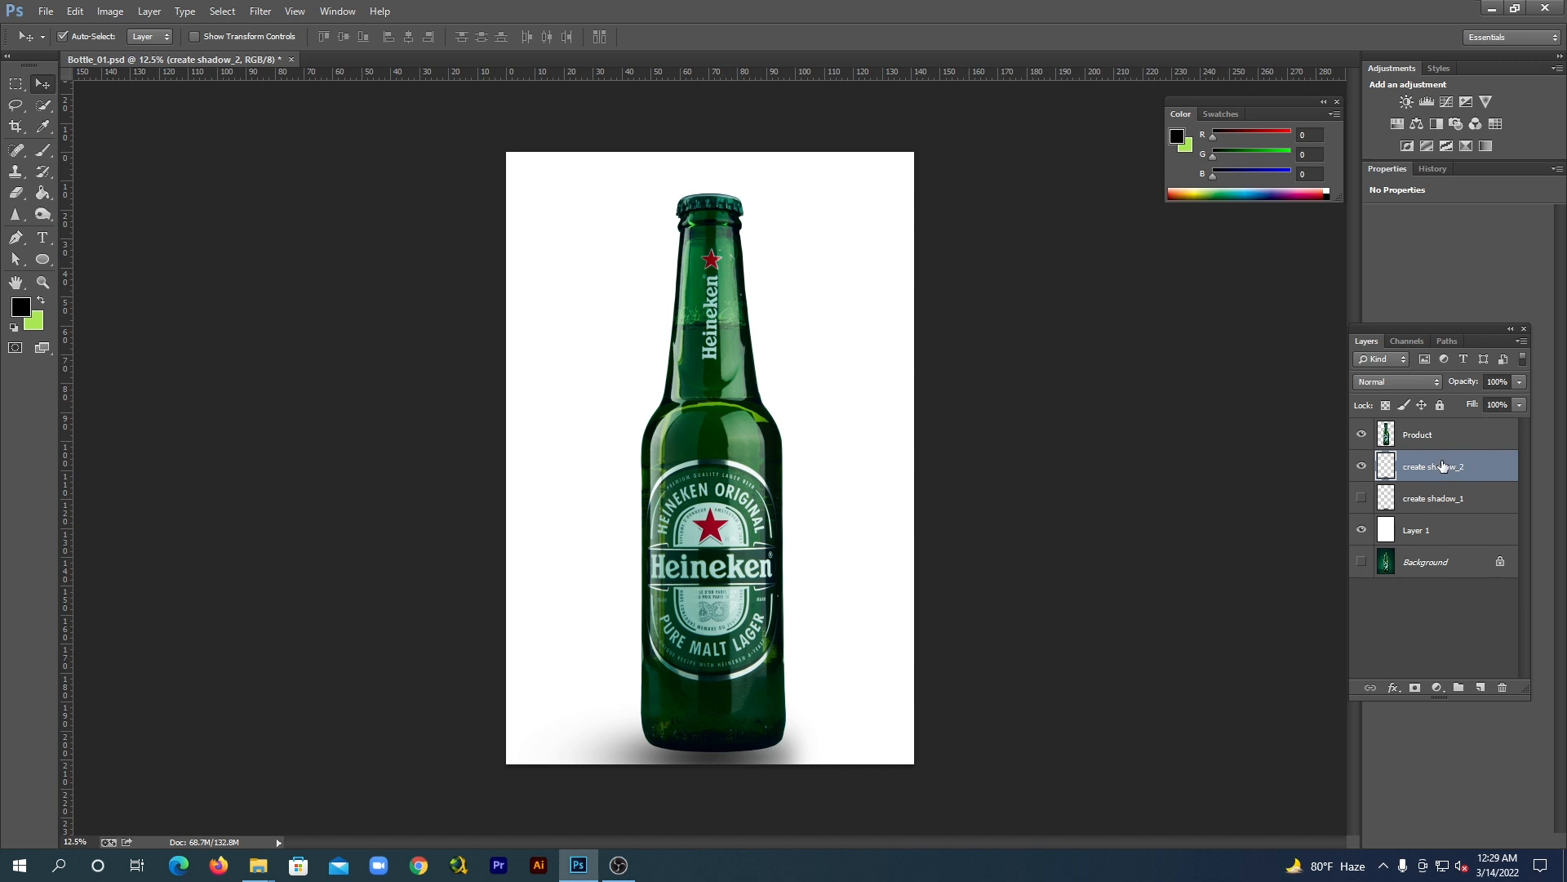
Lower the opacity of the create shadow_2 layer to 82%
click(1518, 381)
drag(1506, 397, 1502, 398)
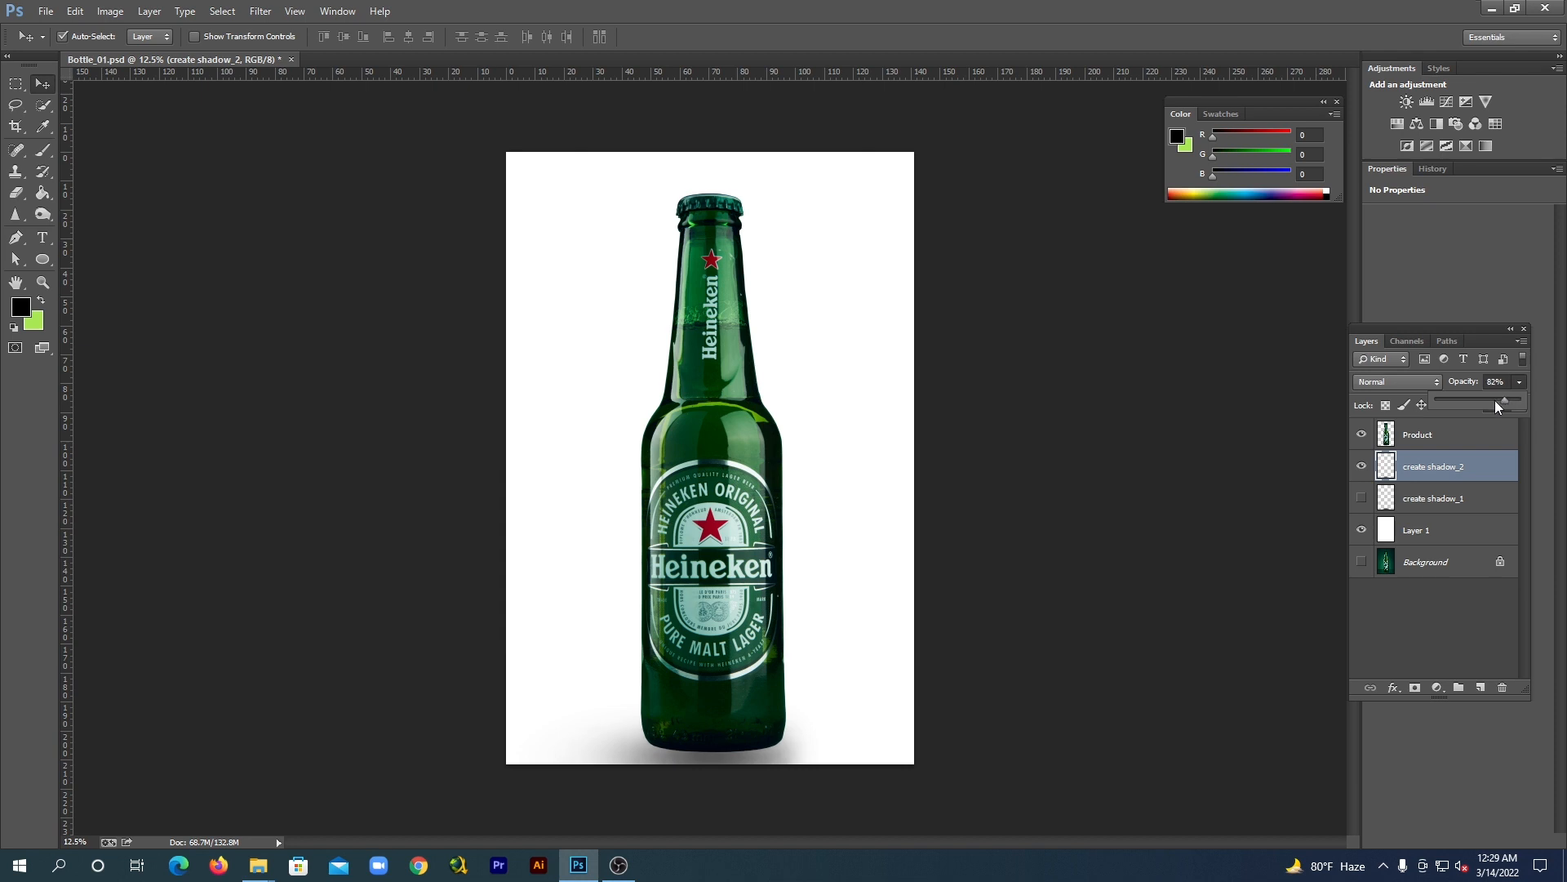
click(1457, 328)
Compare the two shadow versions by showing create shadow_1 alone and returning to create shadow_2 alone
click(1361, 467)
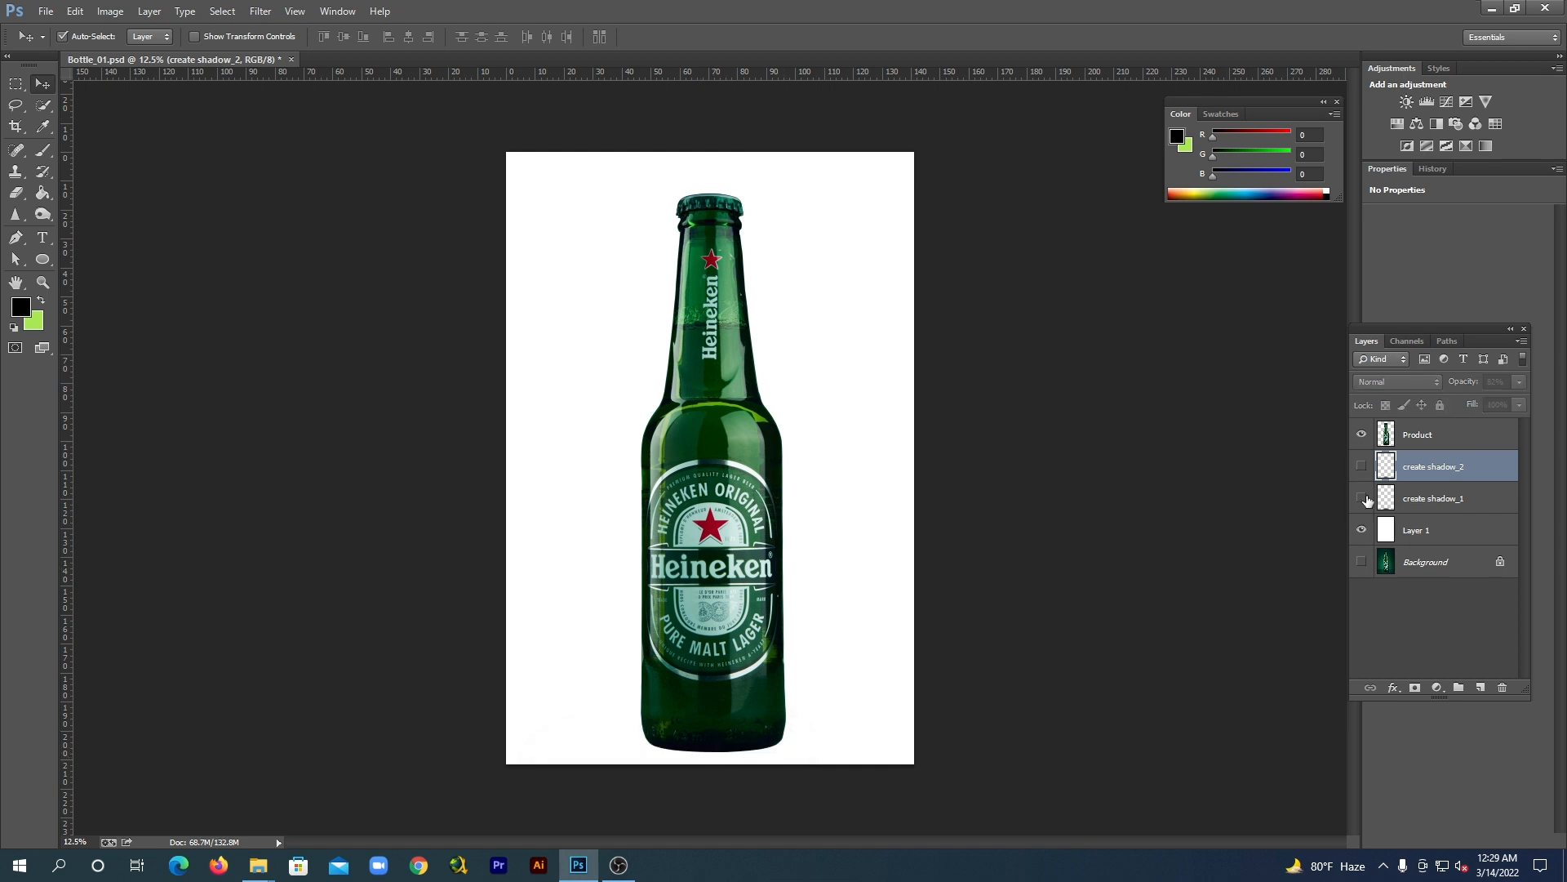
click(1362, 500)
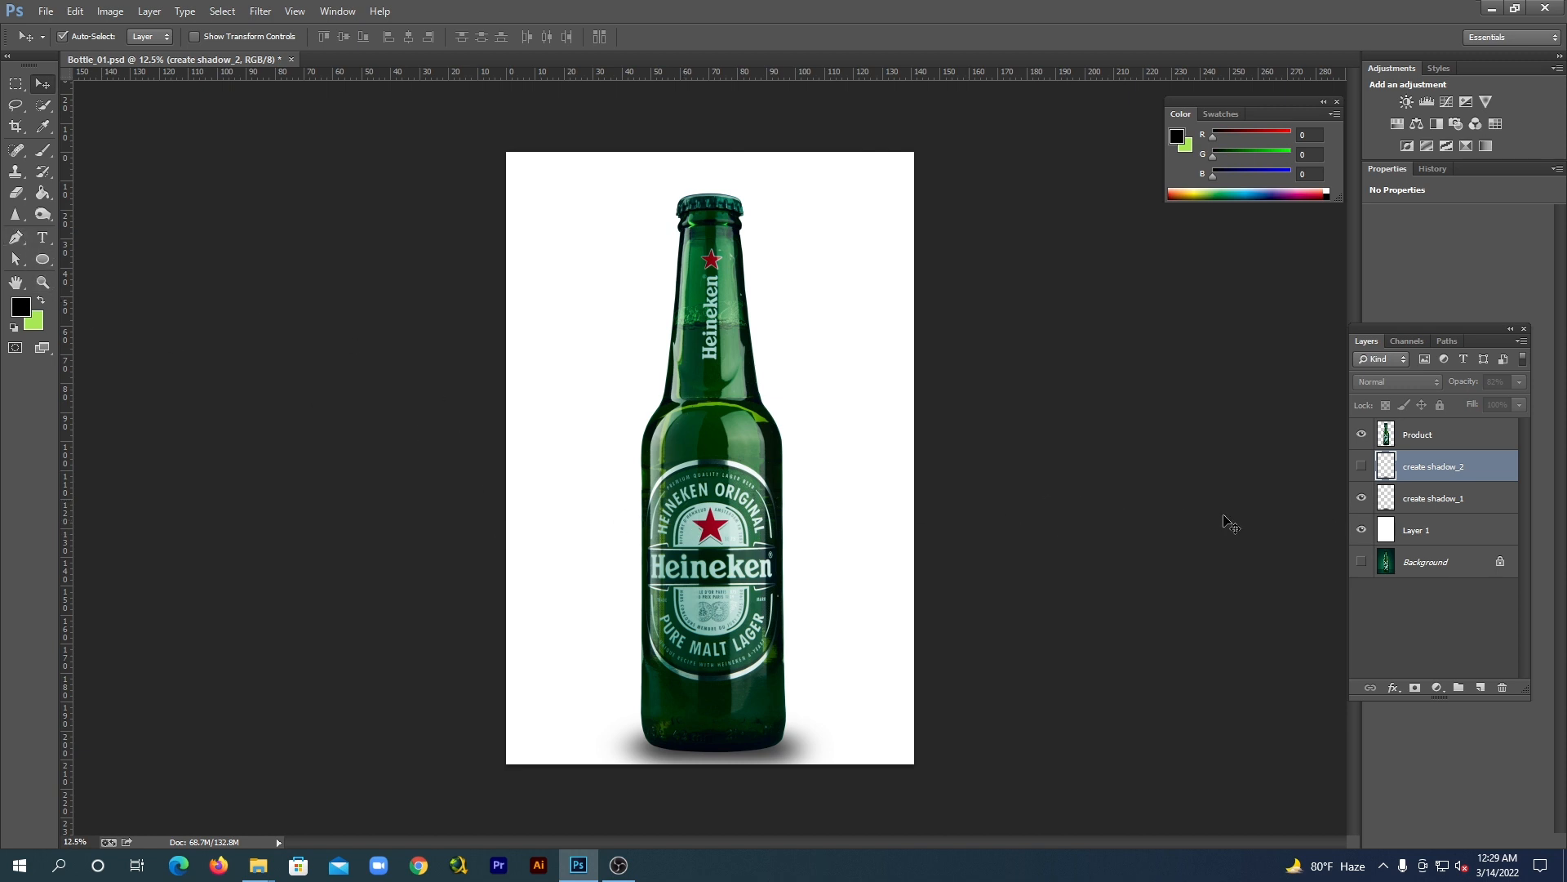
click(1362, 498)
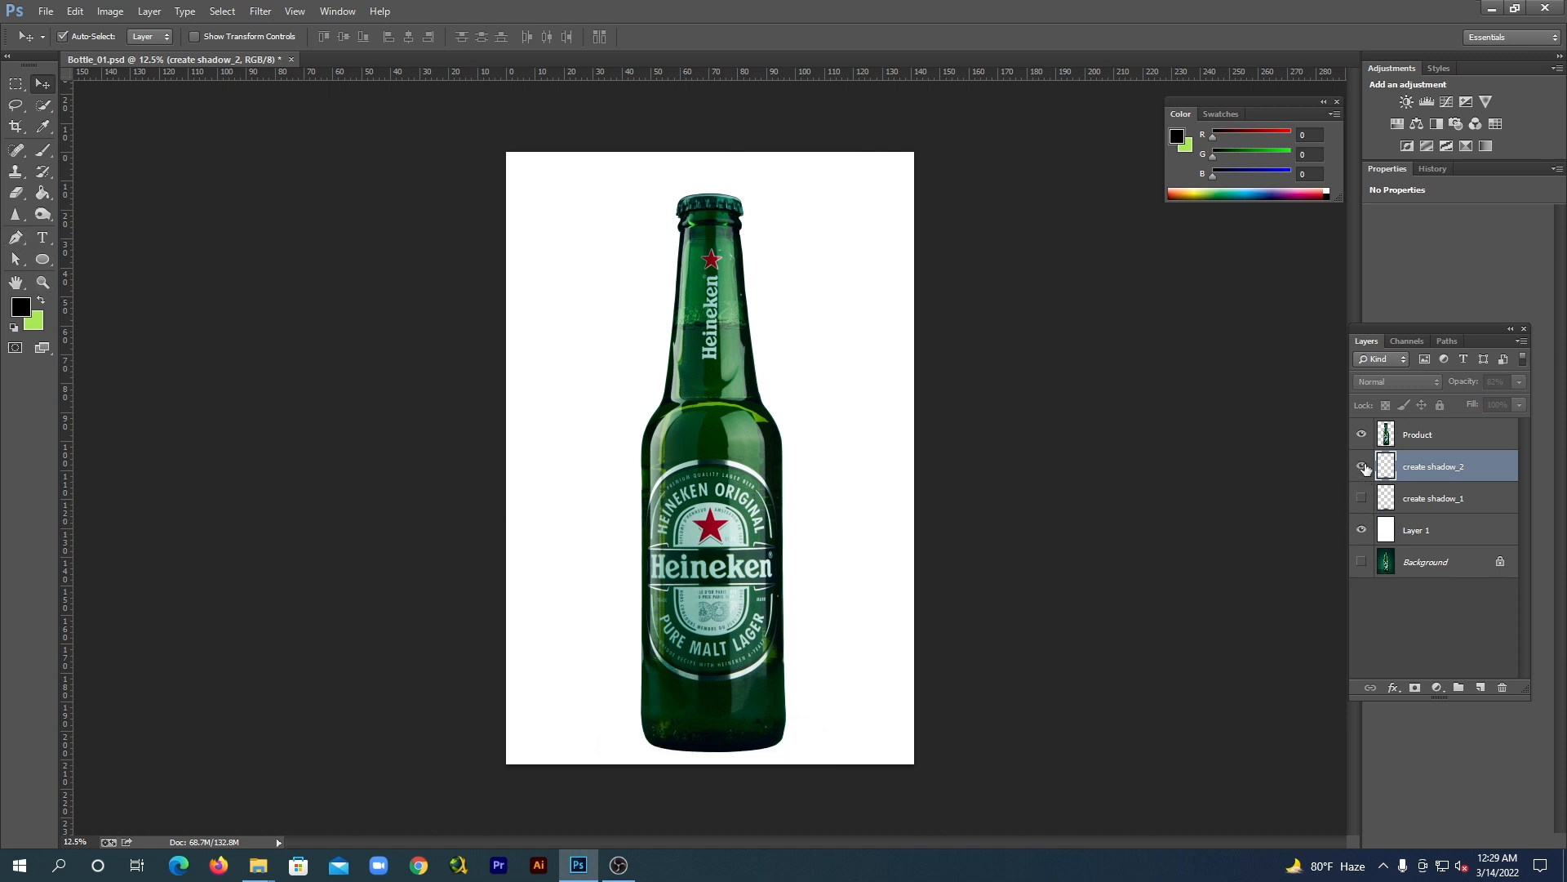
click(1362, 466)
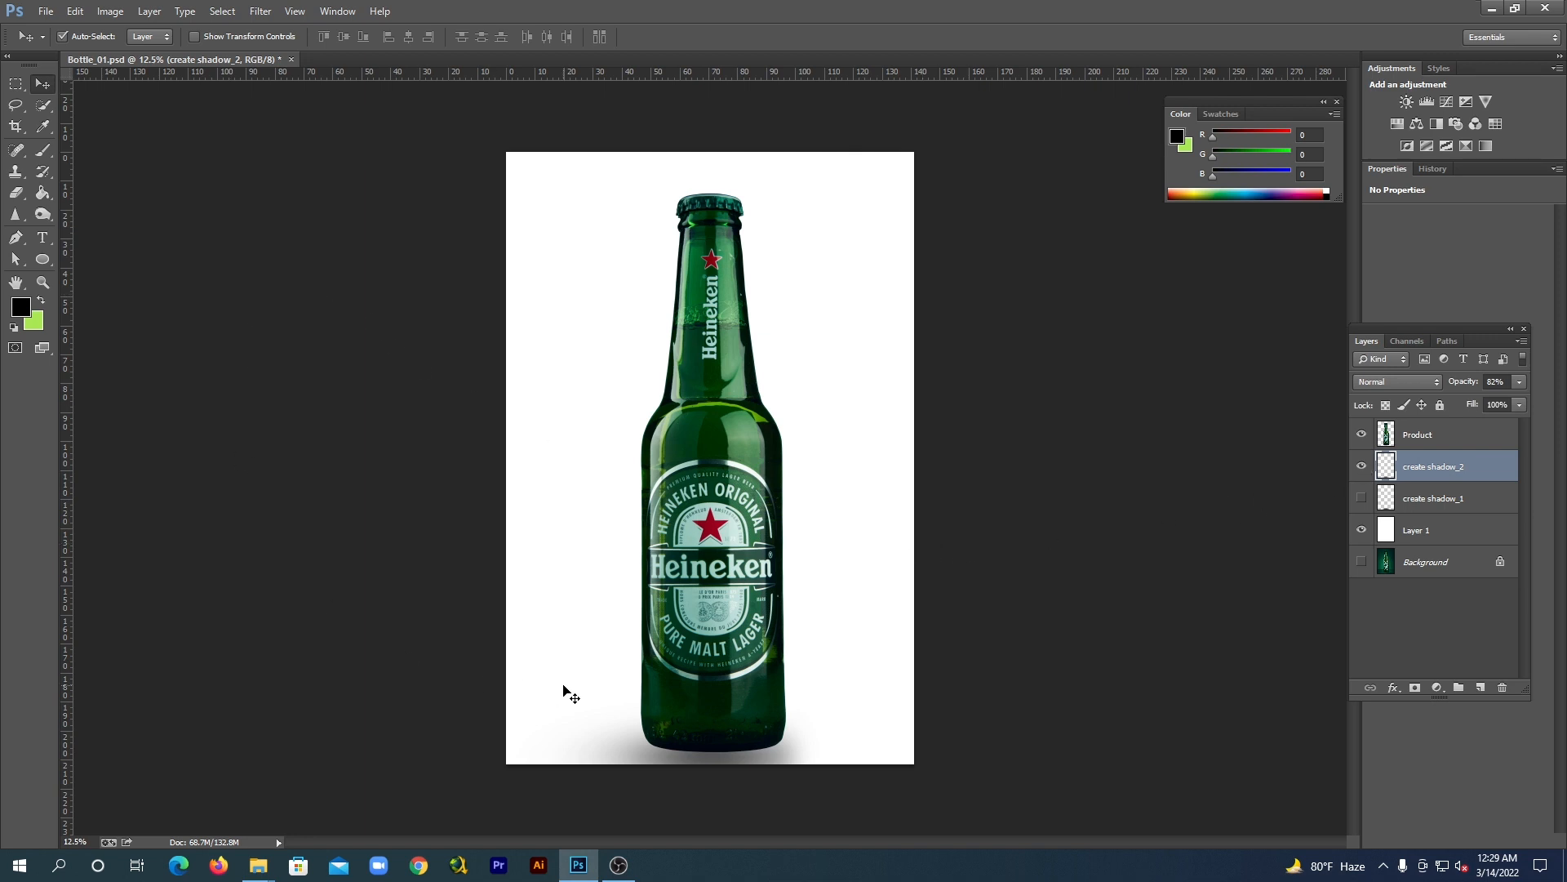